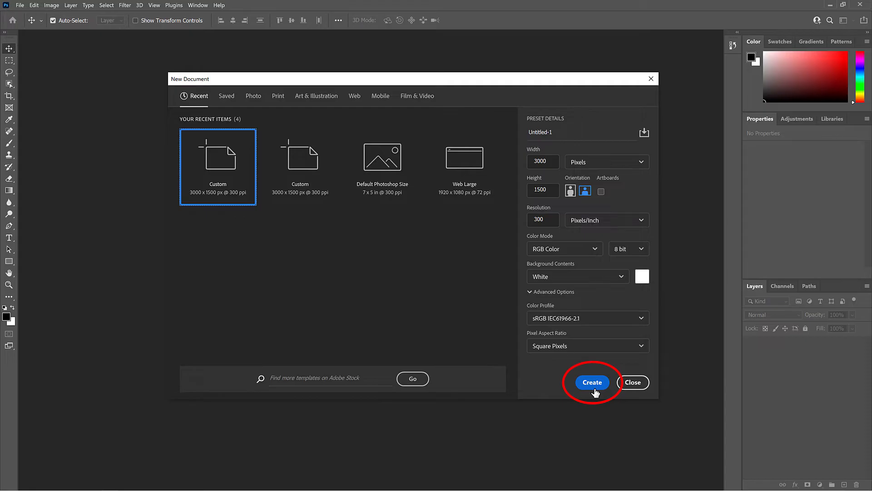
- Create the white 3000 × 1500 px document at 300 ppi and add the text "COLOR" in Futura PT Heavy at 72 pt
click(658, 427)
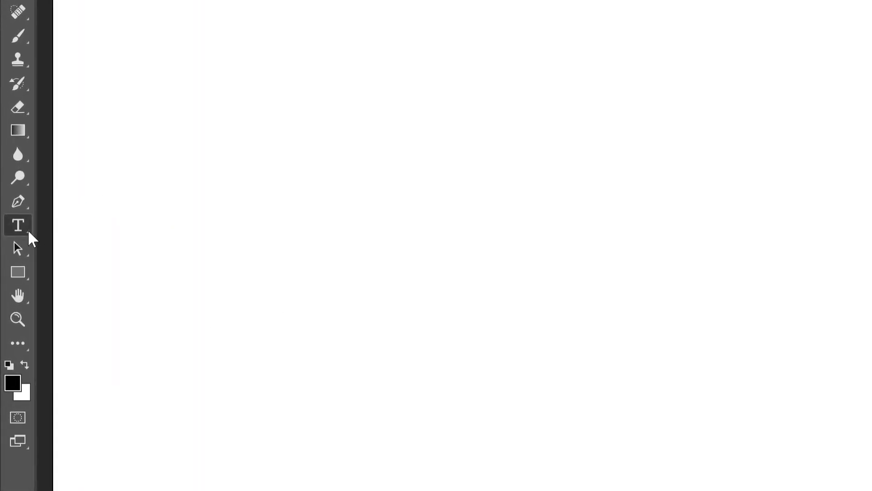
click(28, 231)
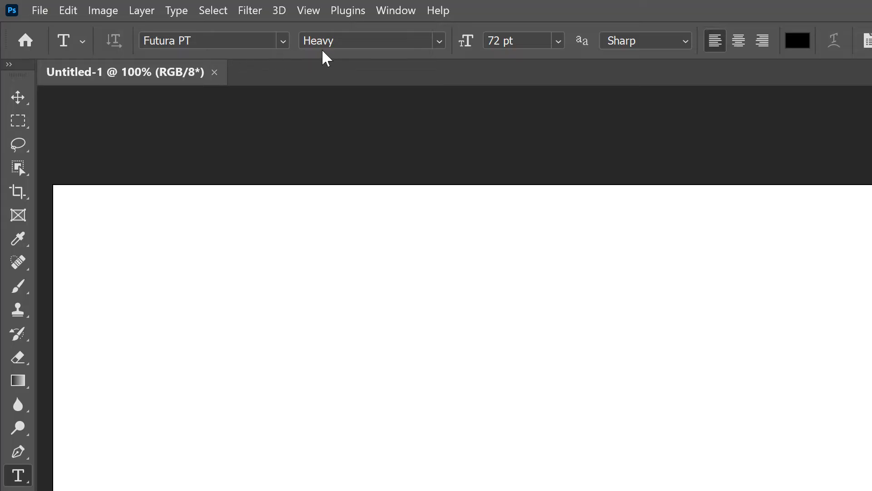
click(559, 40)
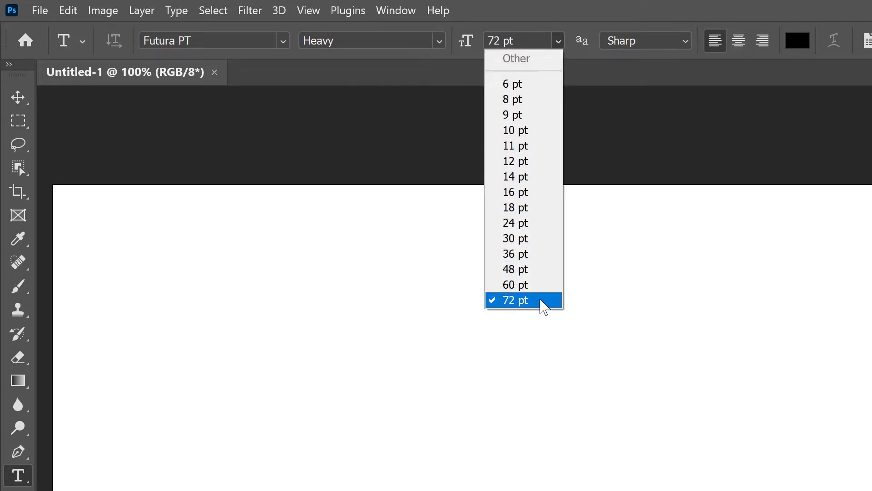
click(543, 300)
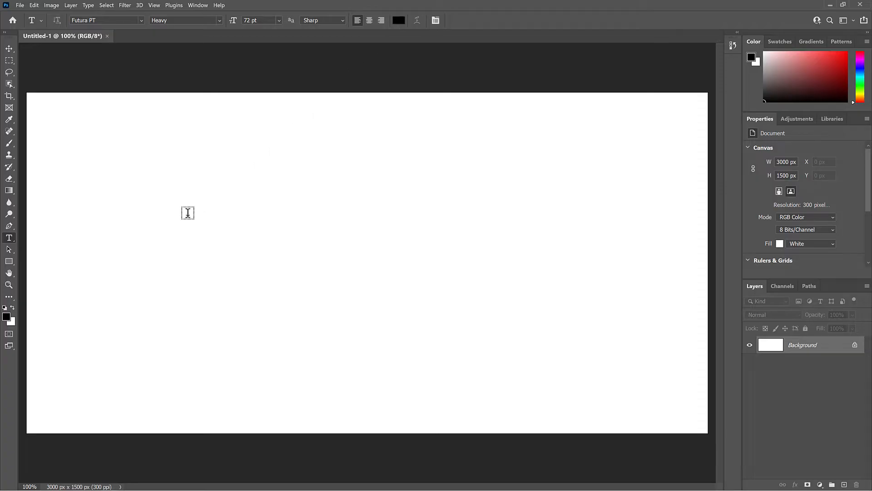
click(142, 238)
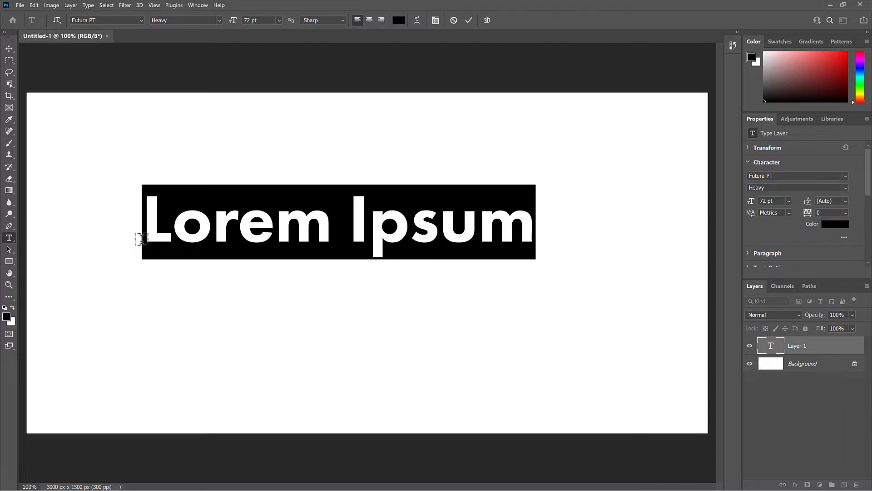
text(COLOR)
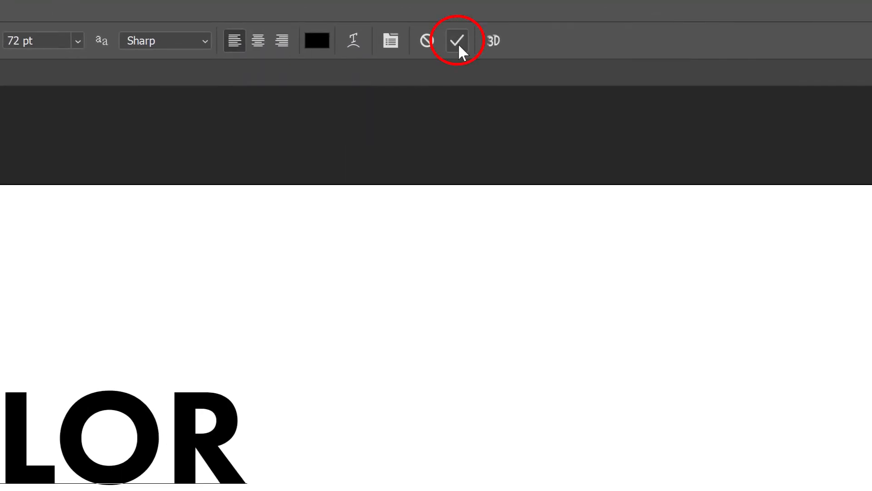
click(458, 43)
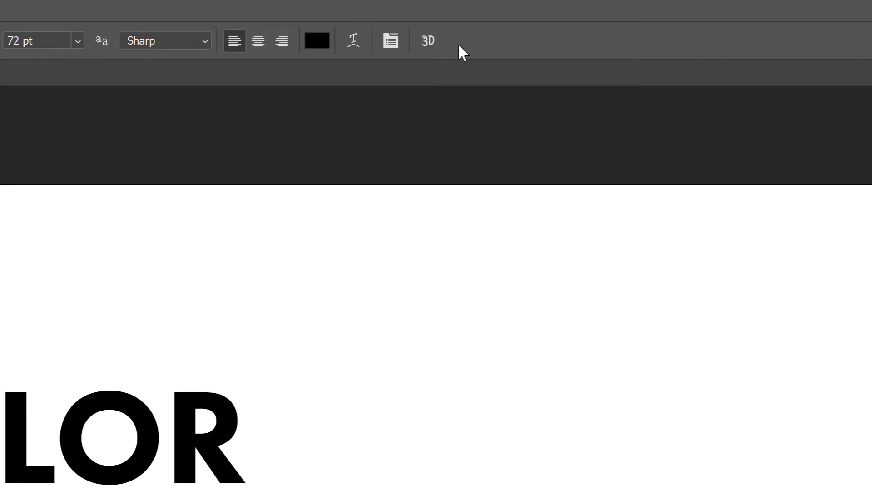
- Free-transform the COLOR text to about 287% so it nearly fills the canvas width, and centre it vertically on the canvas
click(79, 12)
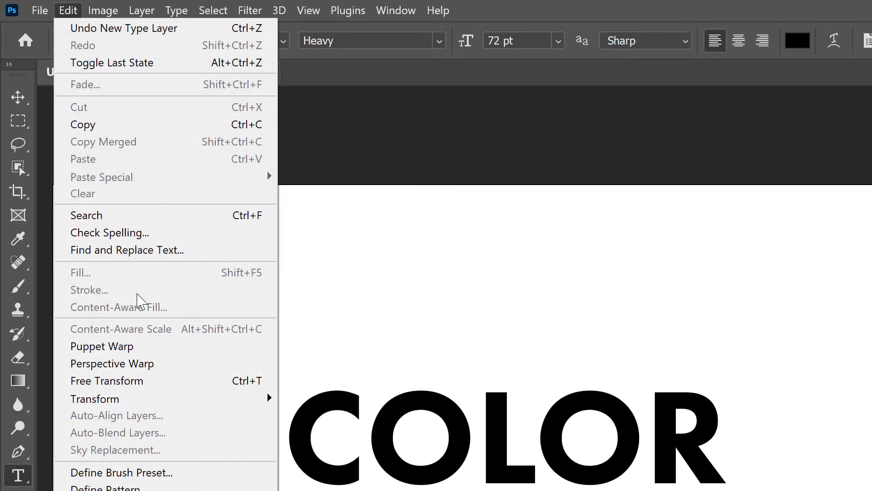
click(159, 381)
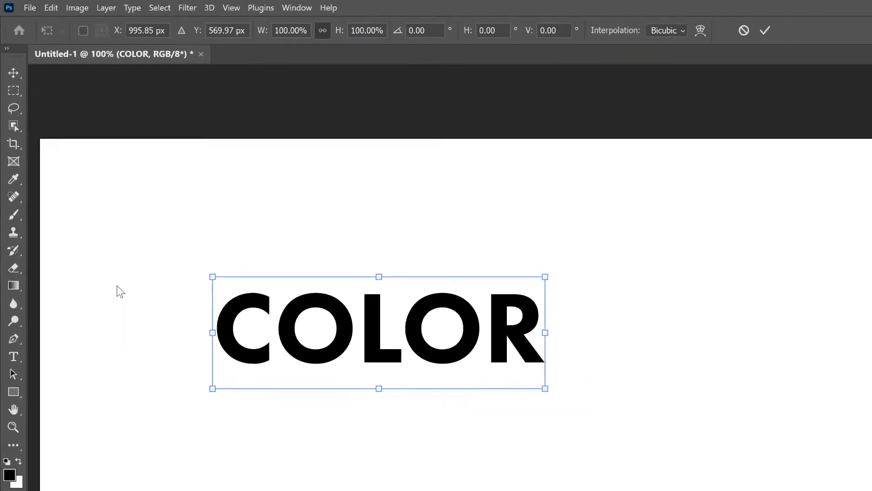
drag(713, 443, 779, 447)
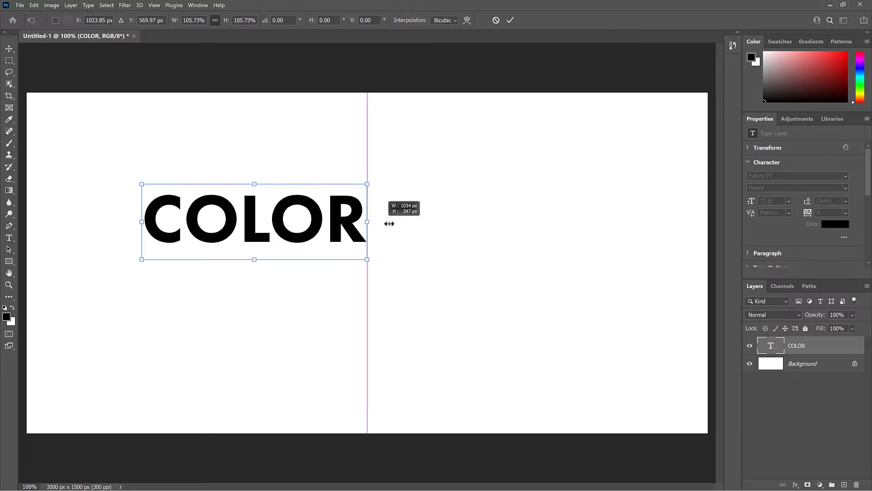
drag(389, 223, 679, 222)
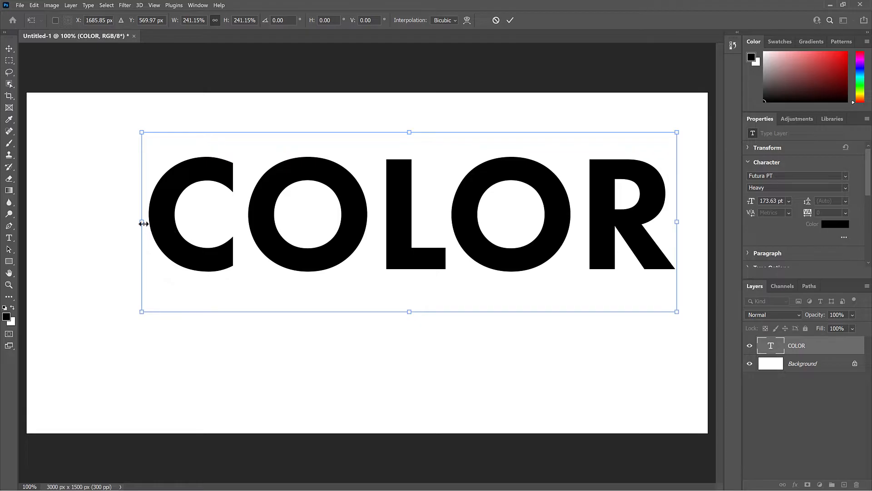
drag(142, 222, 51, 221)
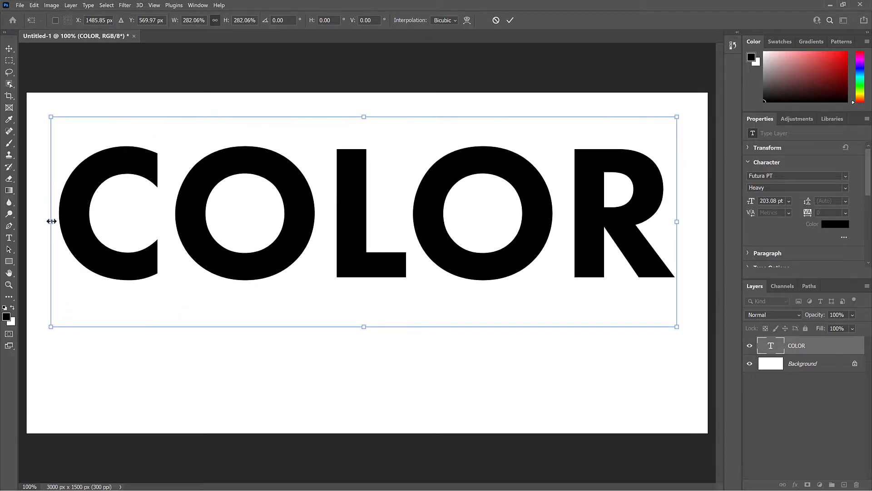
drag(677, 221, 690, 221)
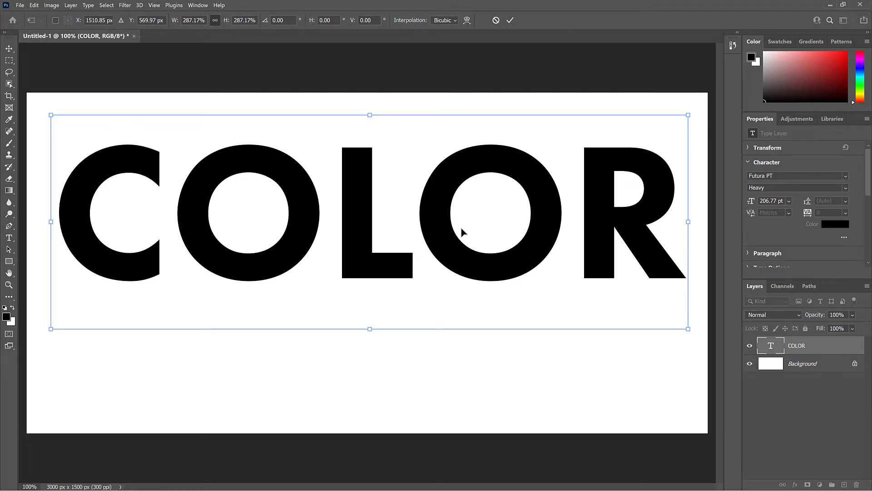
drag(434, 224, 431, 263)
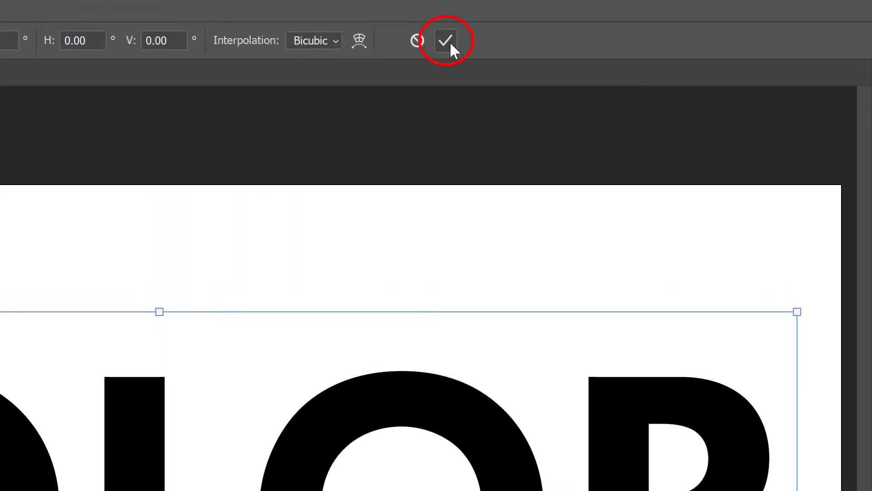
click(449, 42)
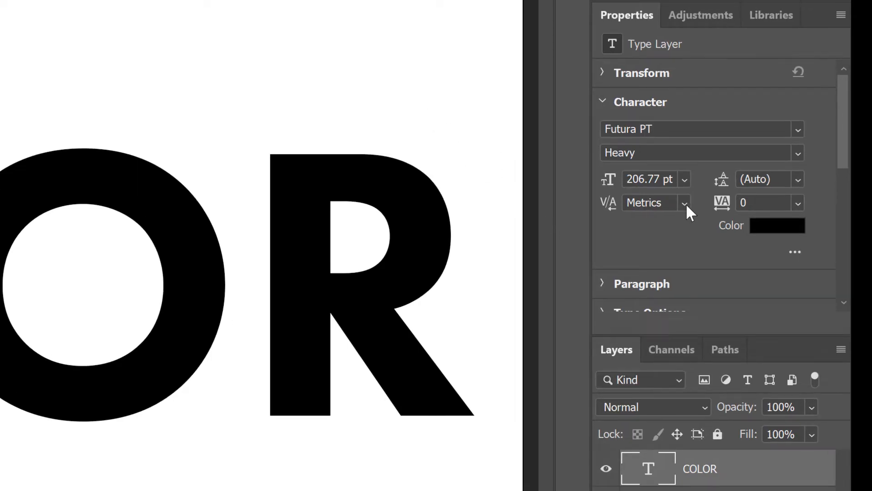
- Set the COLOR text's kerning to Optical and slightly widen the gap between the L and the second O
click(685, 203)
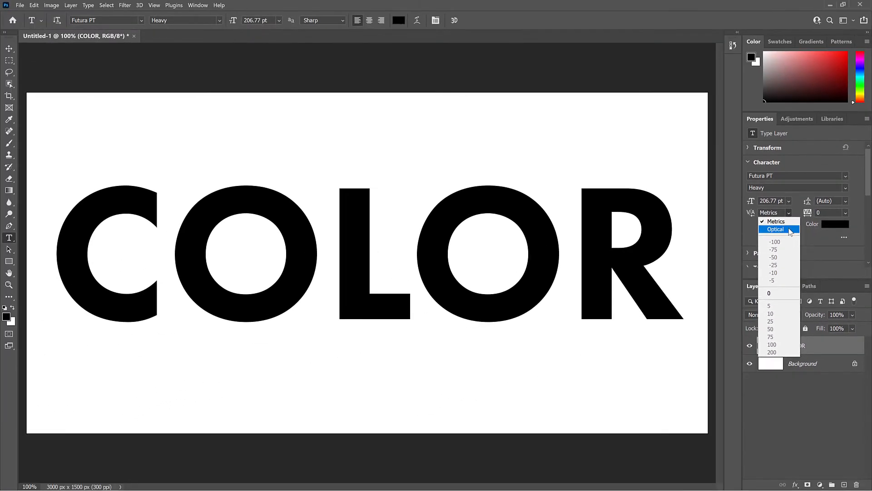
click(686, 237)
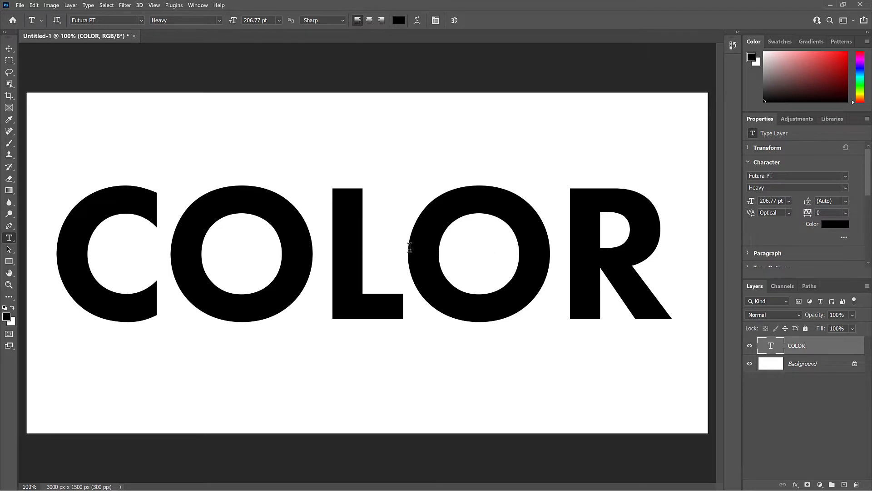
click(405, 246)
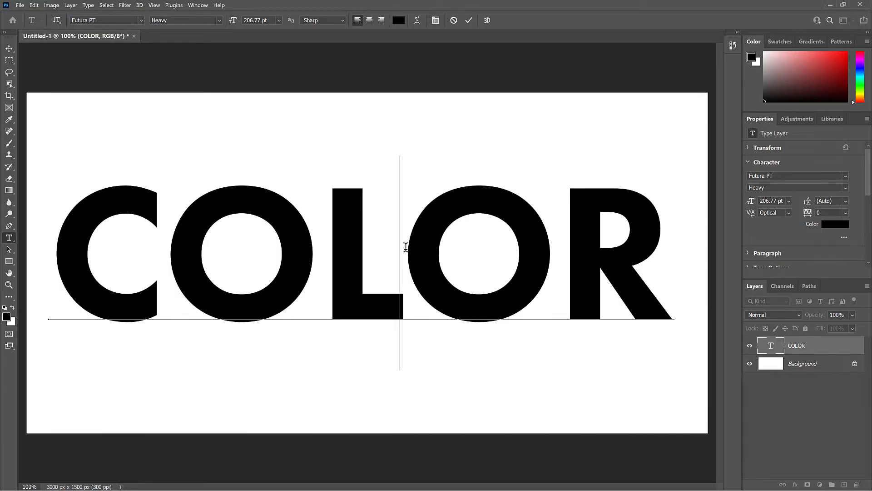
key(alt+Right)
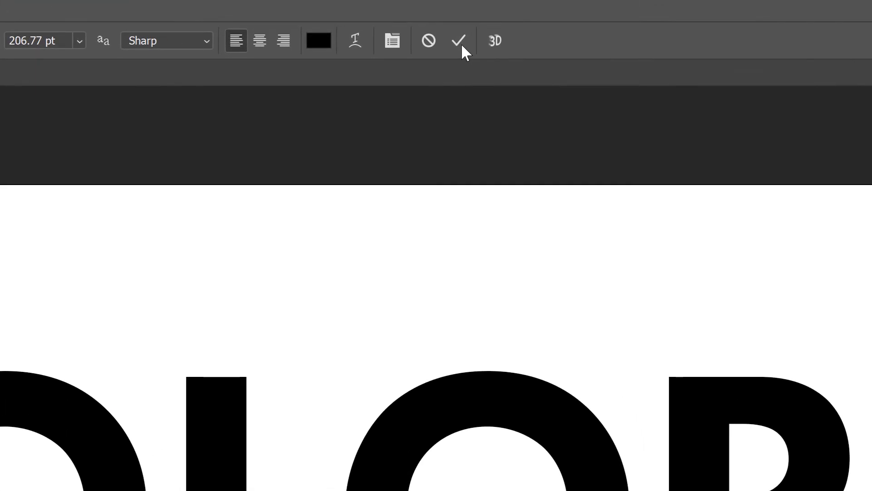
click(469, 19)
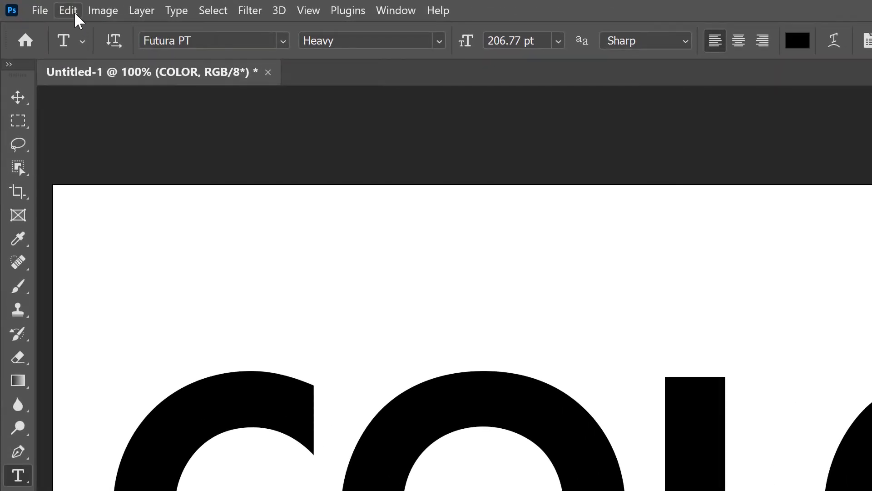
- Recentre the COLOR text on the canvas at X 1500 px, Y 750 px with Free Transform
click(68, 11)
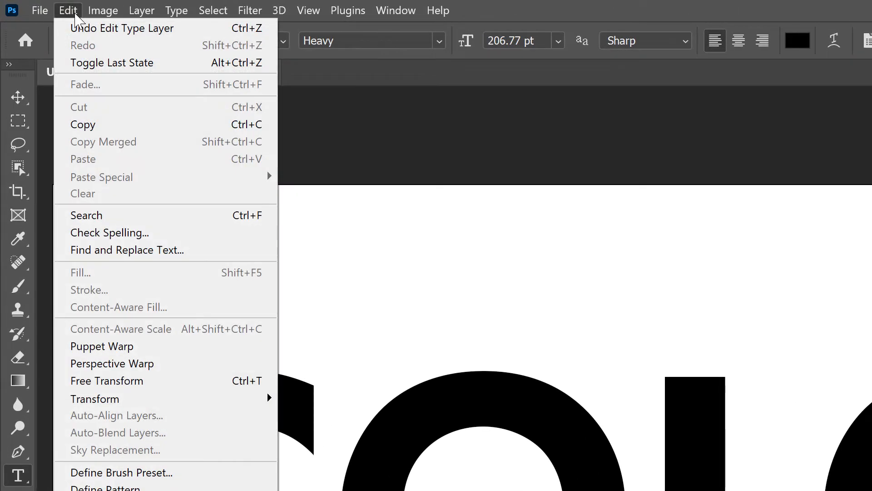
click(161, 383)
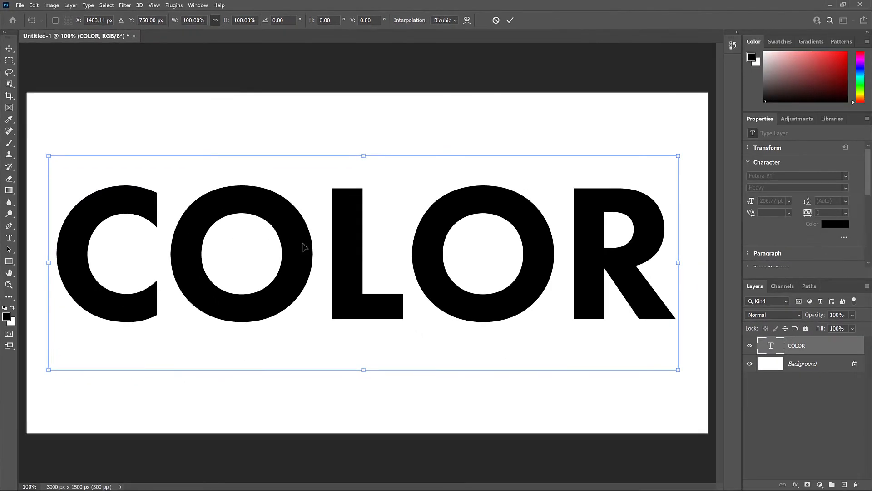
drag(350, 247, 353, 247)
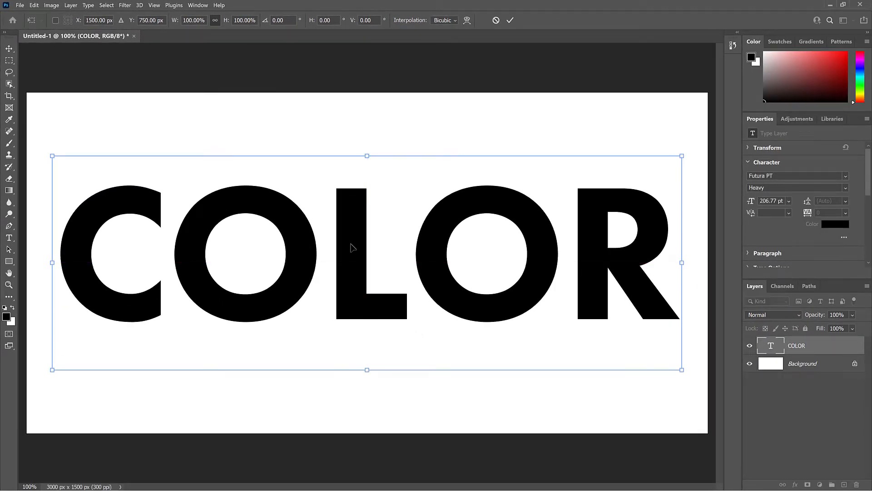
click(511, 21)
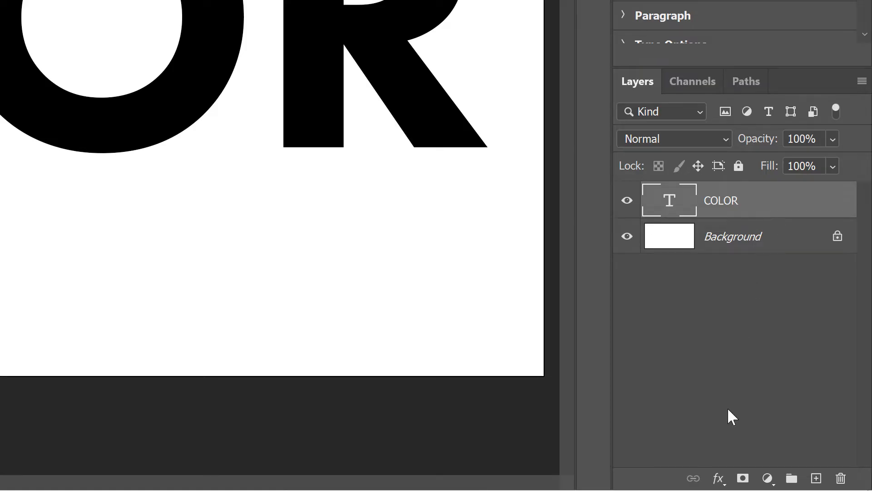
- Add a Gradient Overlay to the COLOR layer and choose the Black, White preset from the Basics set
click(718, 479)
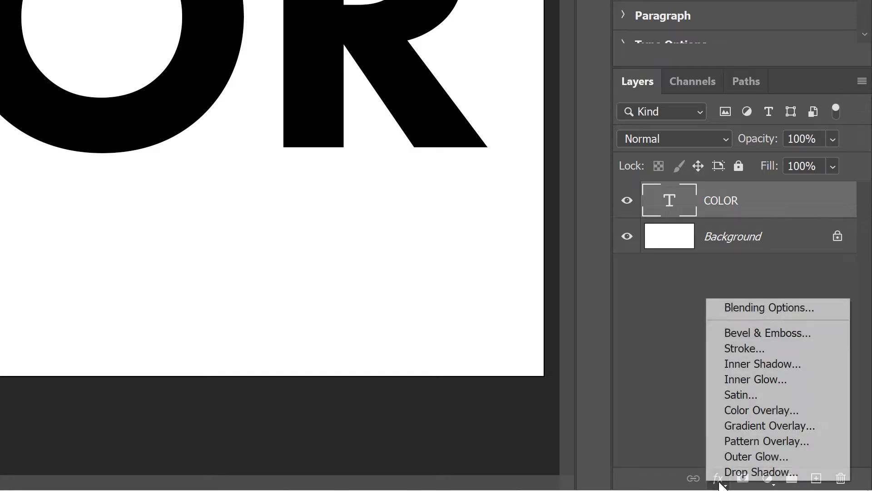
click(828, 430)
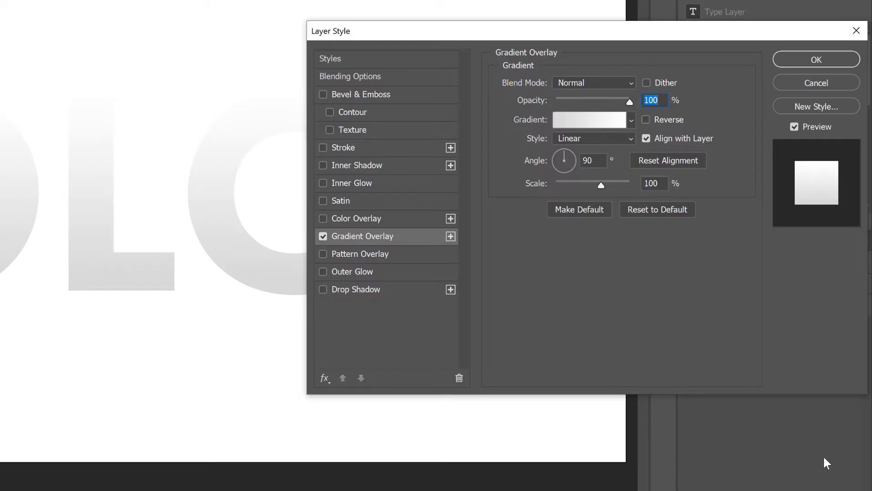
click(589, 119)
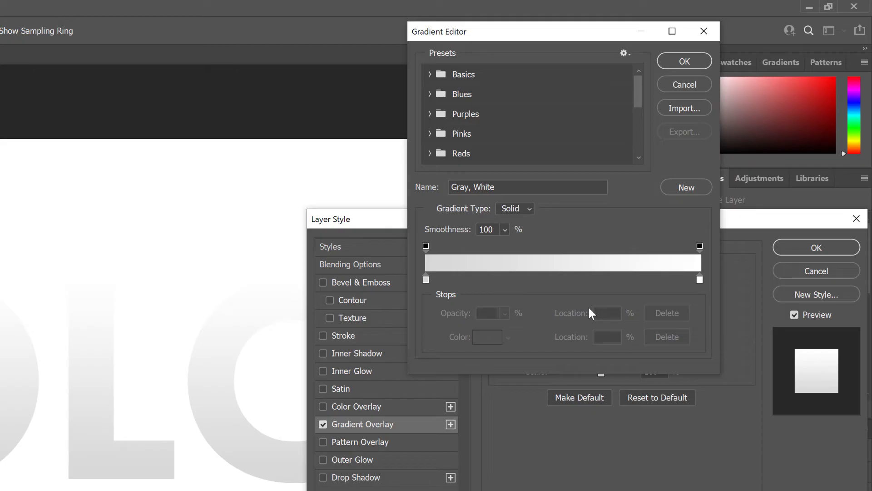
click(428, 75)
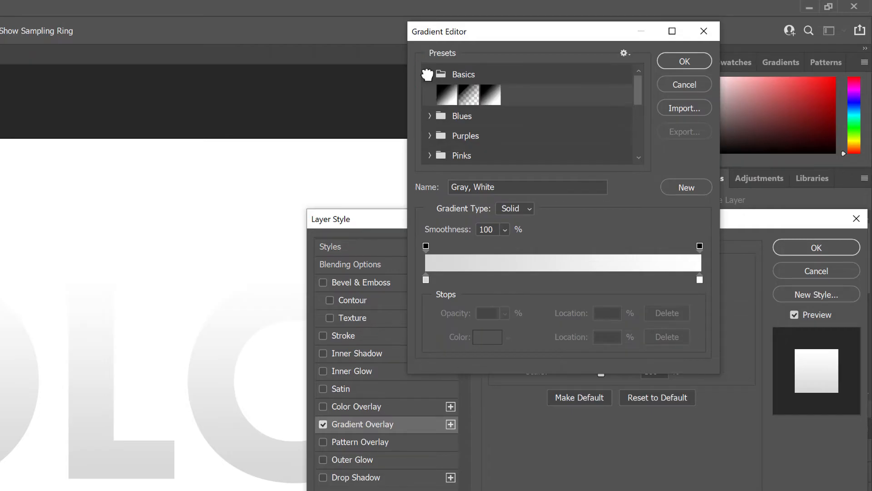
click(491, 94)
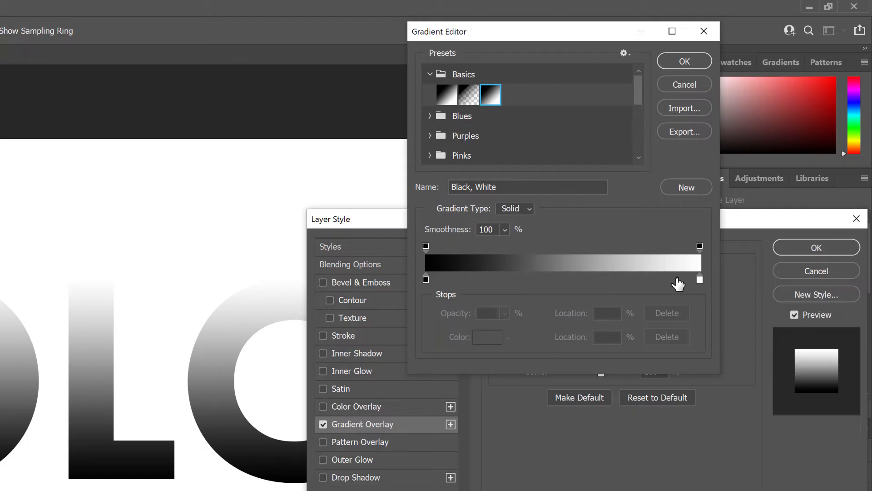
- Set the gradient's starting black colour stop to RGB 146, 116, 137
click(425, 279)
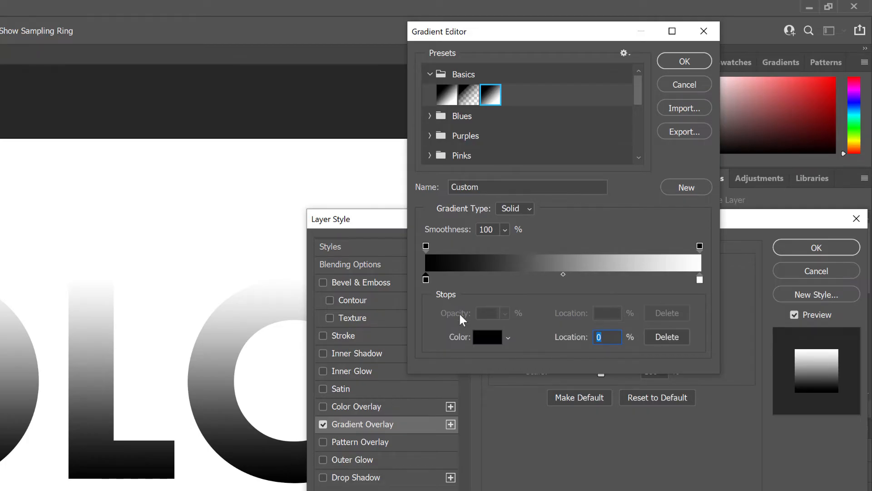
click(485, 337)
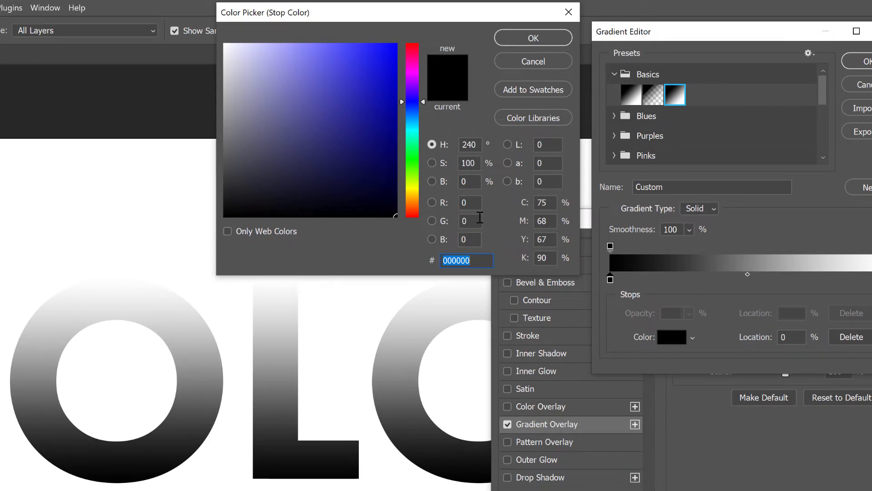
click(470, 202)
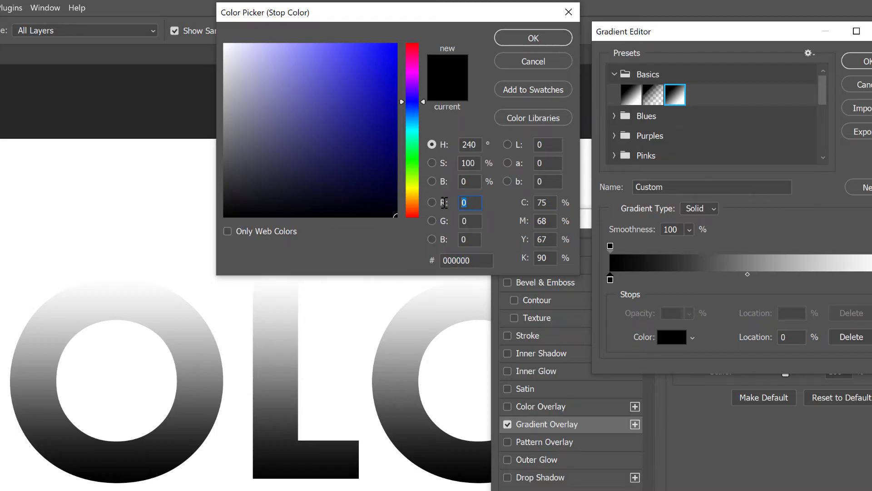
text(146)
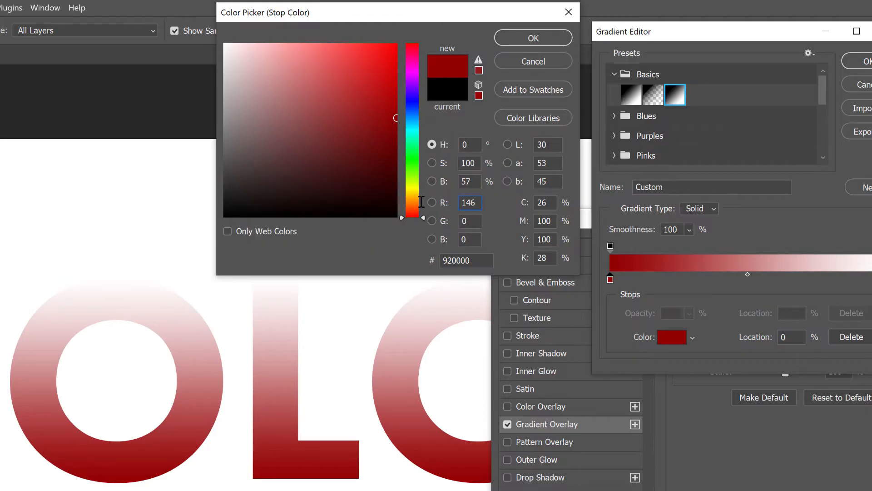
key(Tab)
text(116)
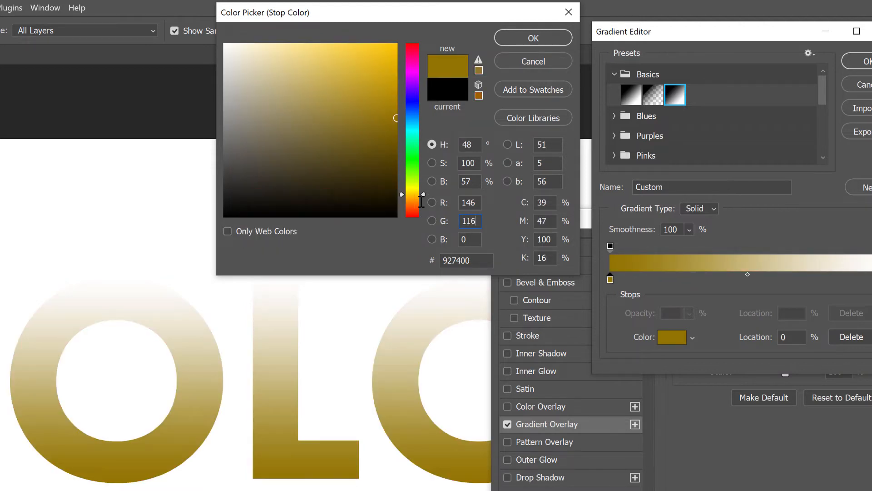
key(Tab)
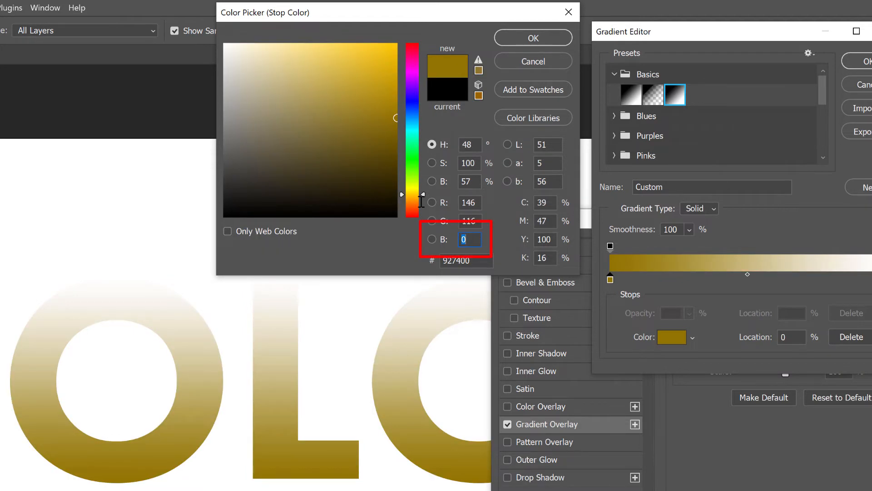
text(137)
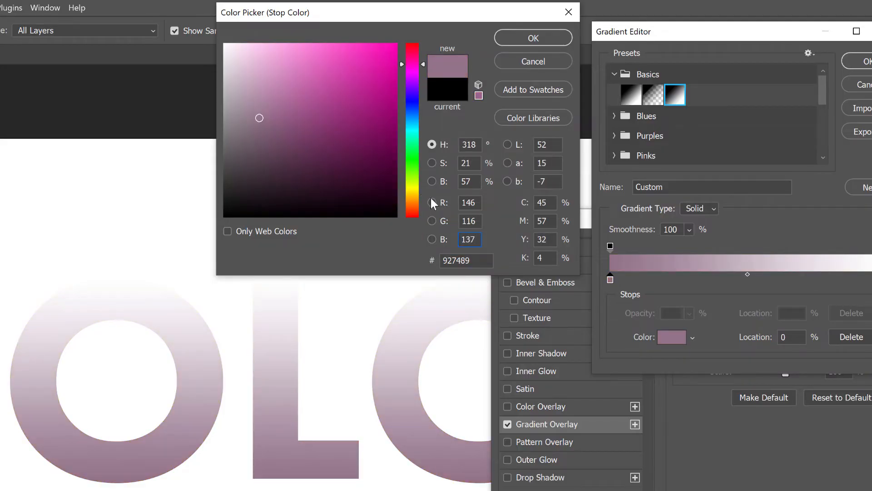
click(553, 35)
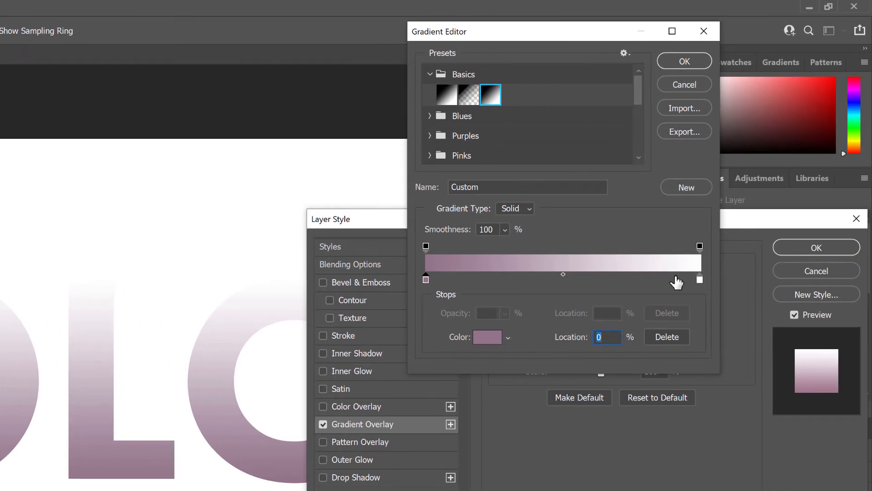
- Set the gradient's ending white colour stop to RGB 237, 214, 222
click(700, 280)
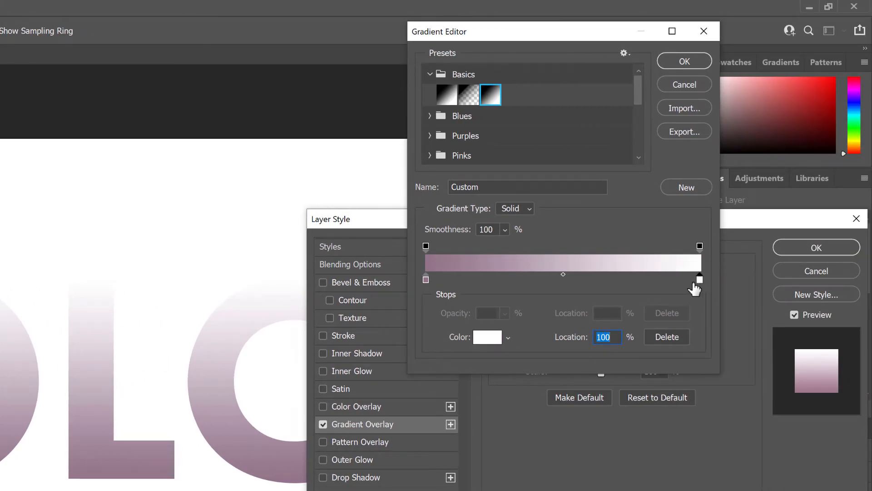
click(487, 337)
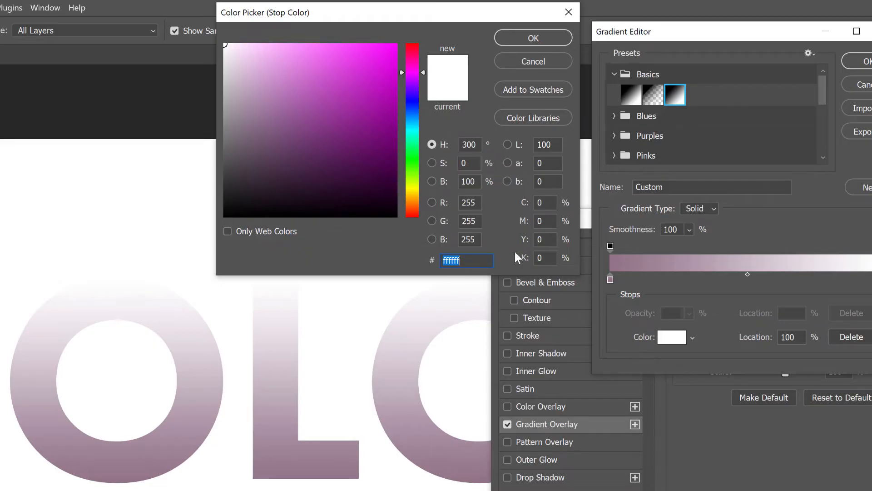
click(469, 202)
text(23)
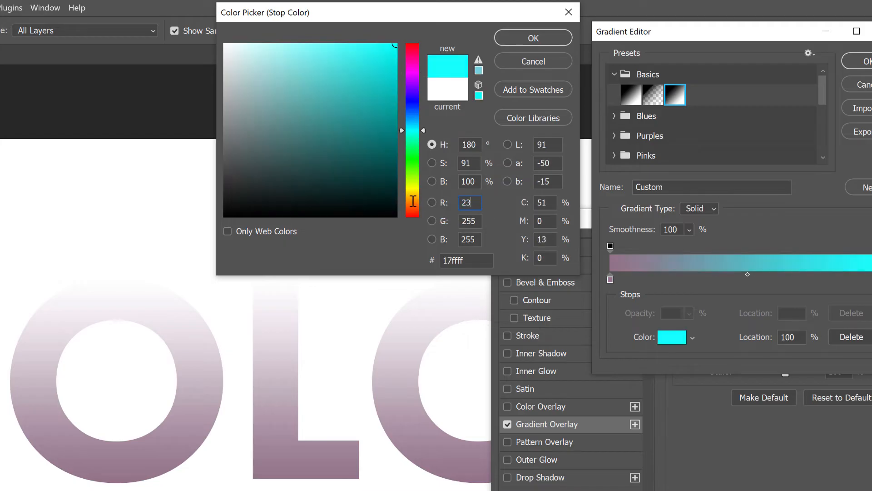
text(7)
key(Tab)
text(214)
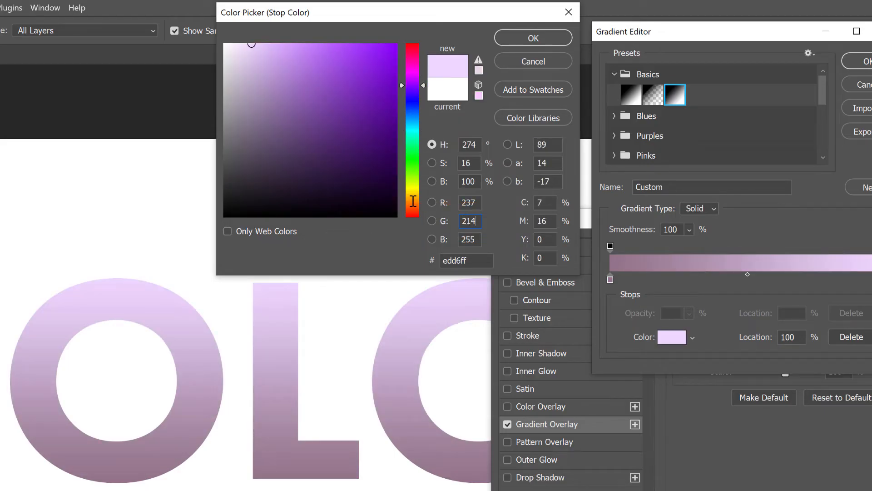
key(Tab)
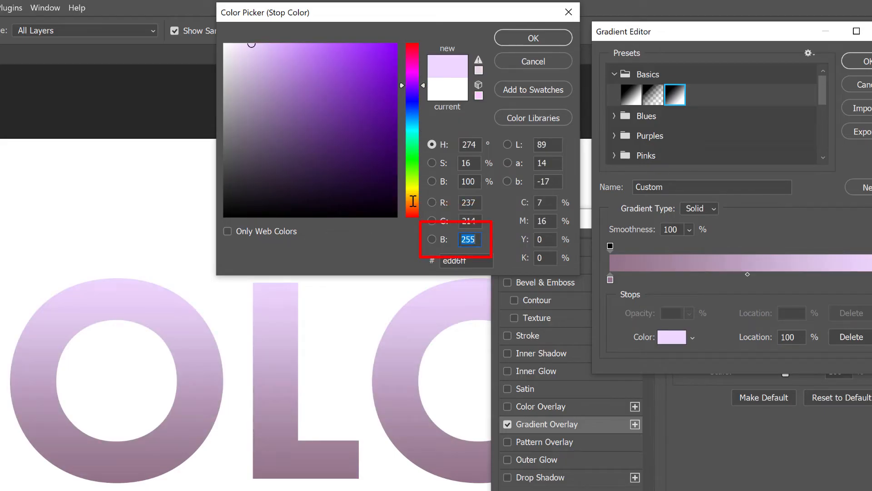
text(222)
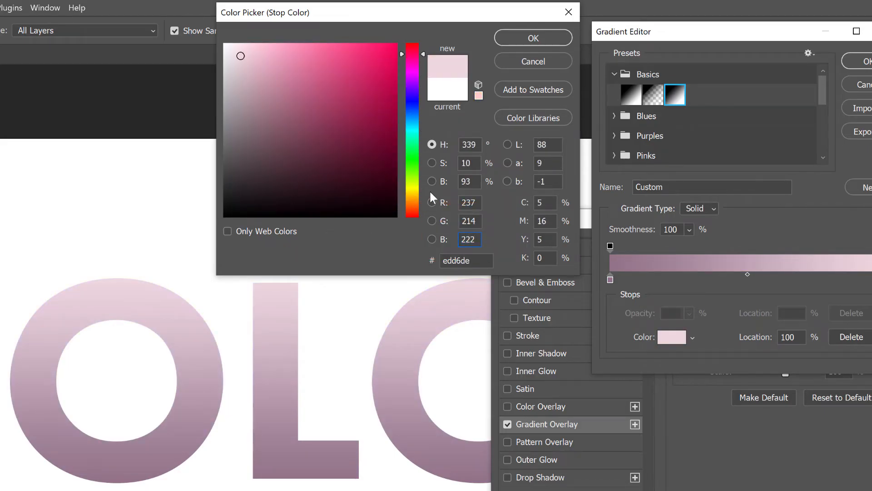
click(552, 35)
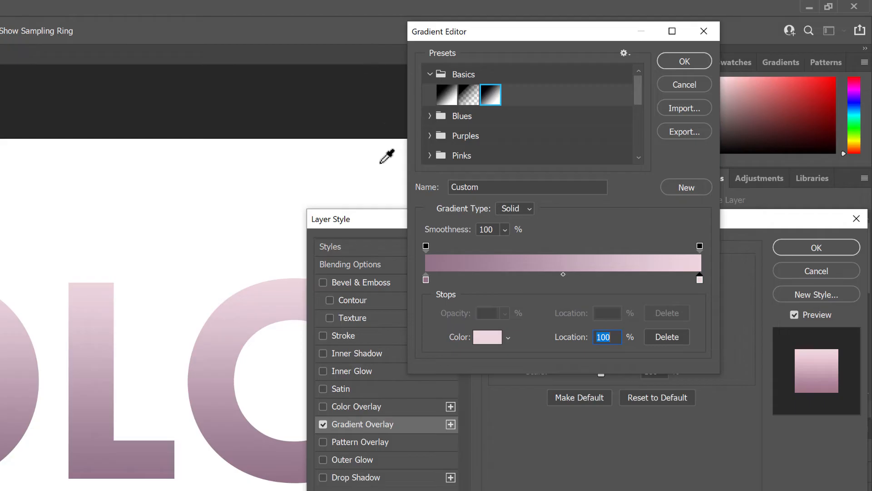
- Set the location of both the purple and the light pink colour stops to 50% to form a hard split
click(426, 279)
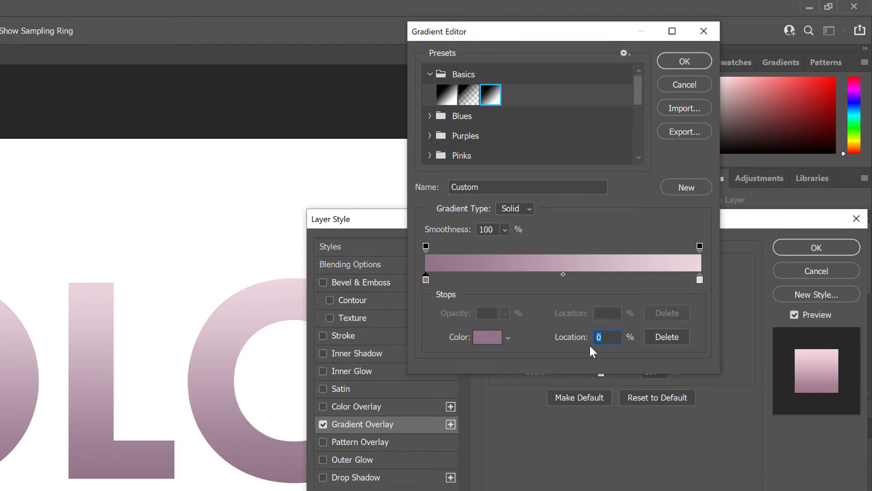
text(50)
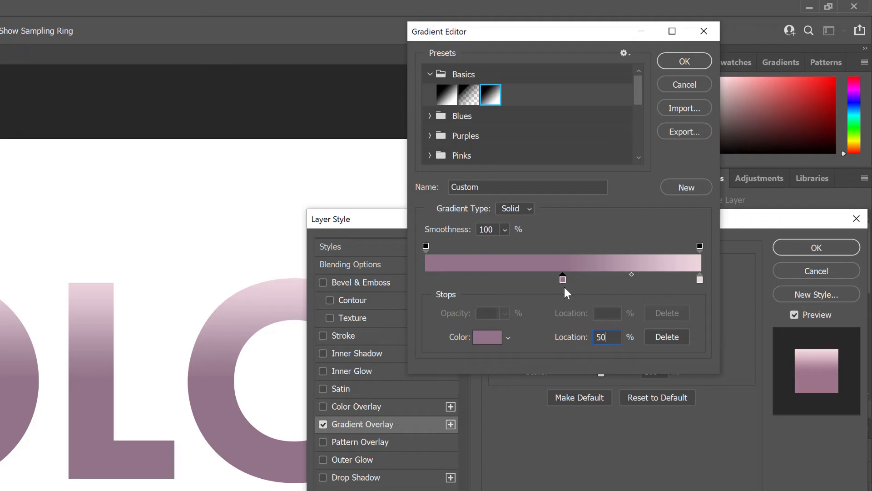
click(699, 279)
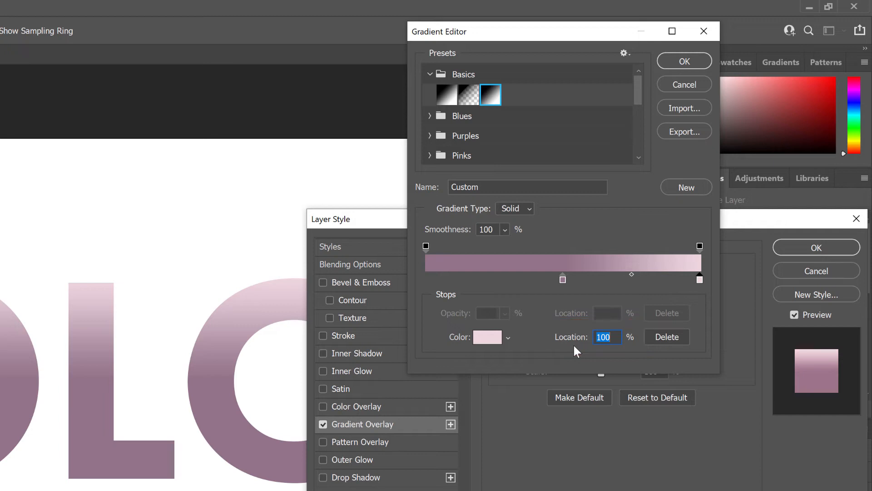
text(50)
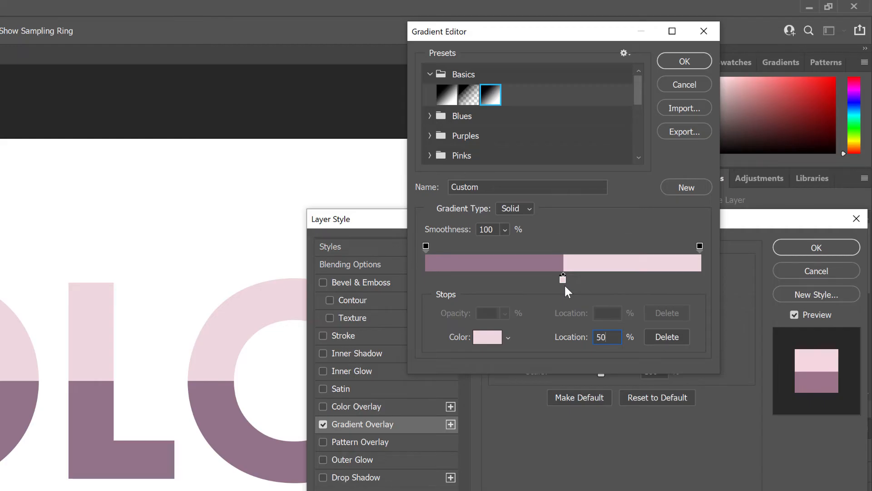
- Save the two-tone gradient as a new preset named "Split color" and apply it to the Gradient Overlay
click(431, 77)
click(429, 76)
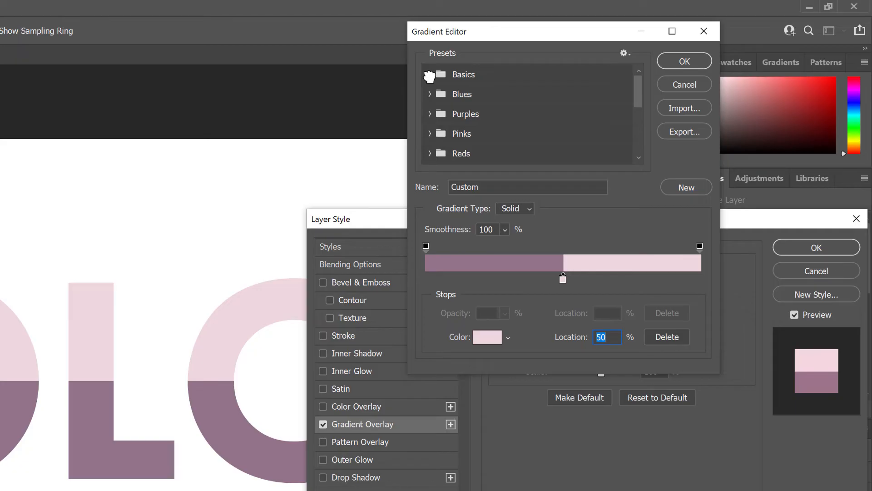
click(486, 186)
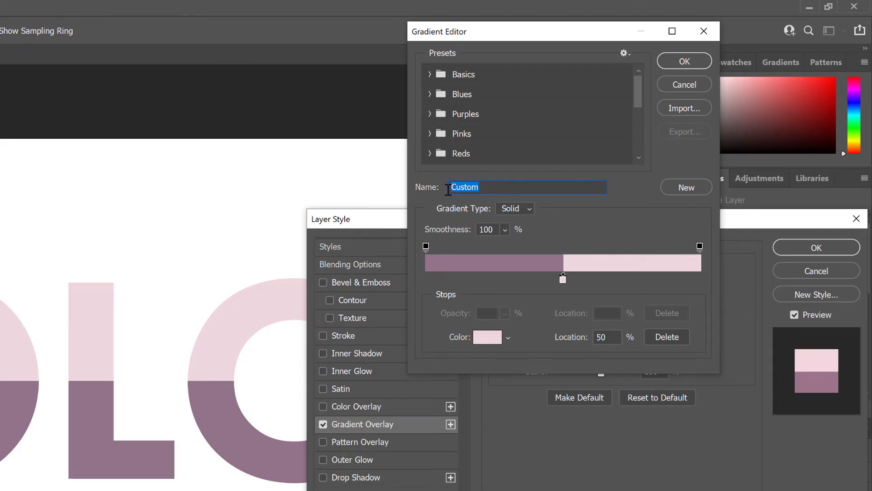
text(Split color)
click(688, 189)
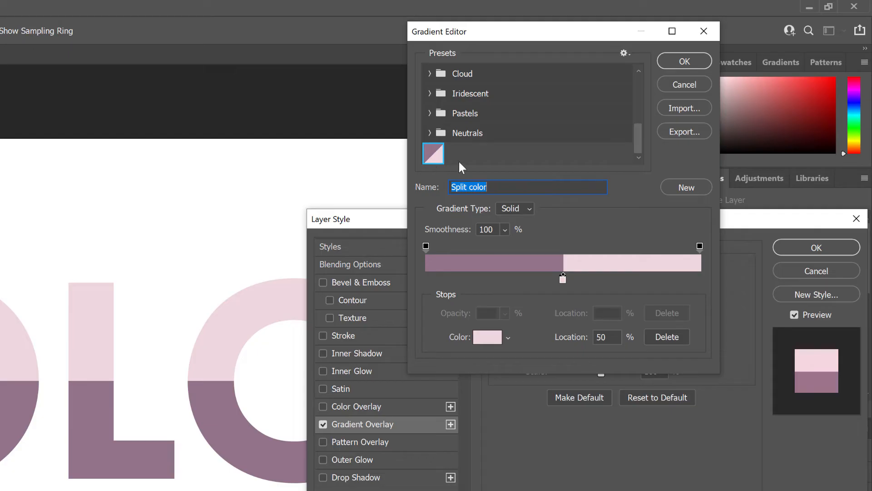
click(698, 59)
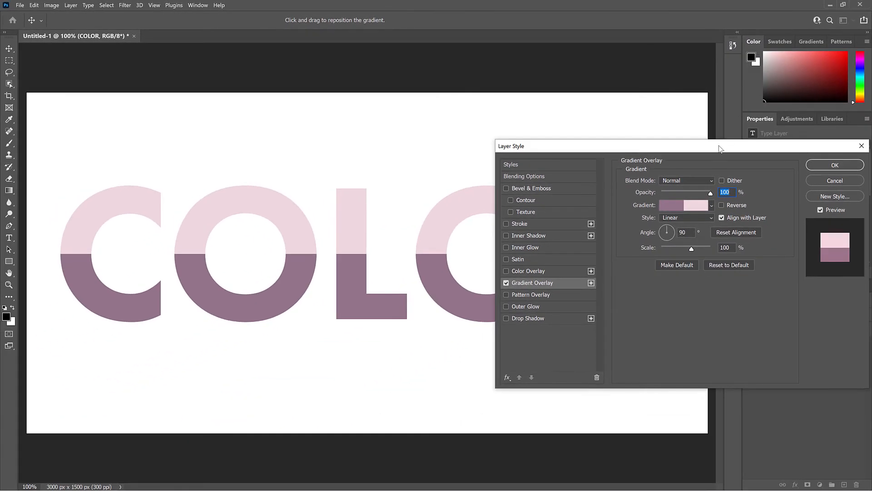
- Preview the gradient overlay reversed on the whole COLOR text and switch the reversal back off
drag(719, 148, 685, 338)
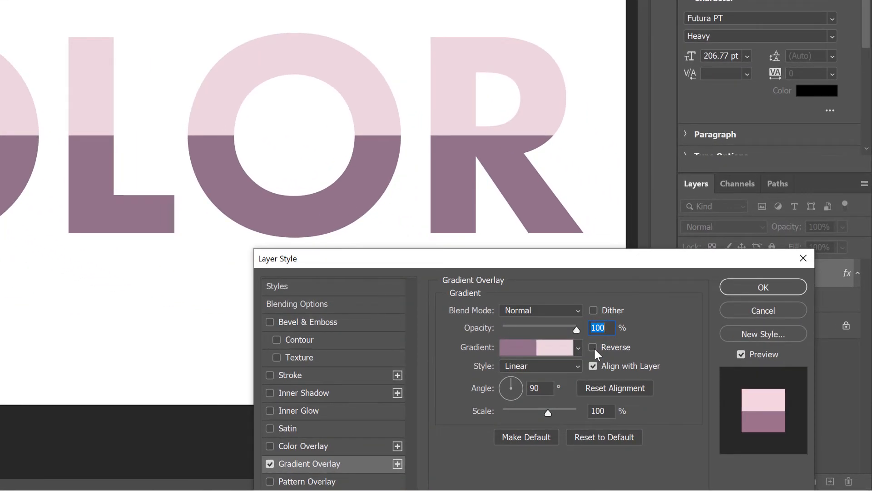
click(593, 347)
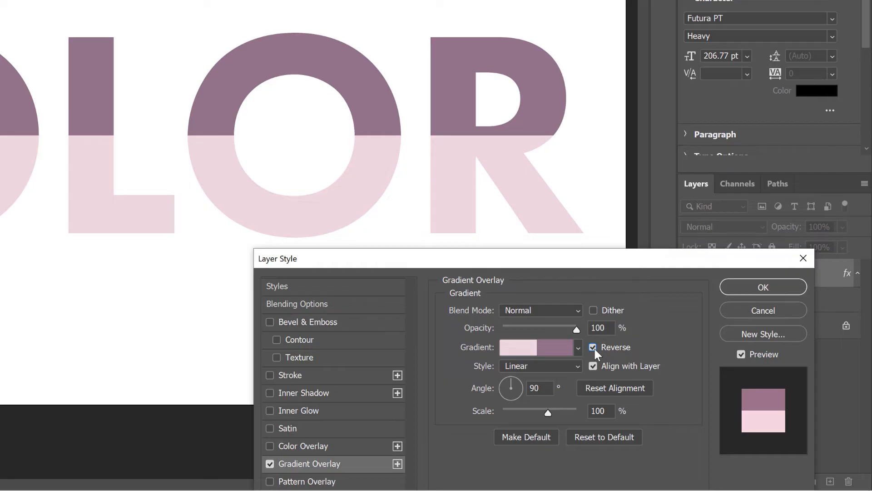
click(593, 347)
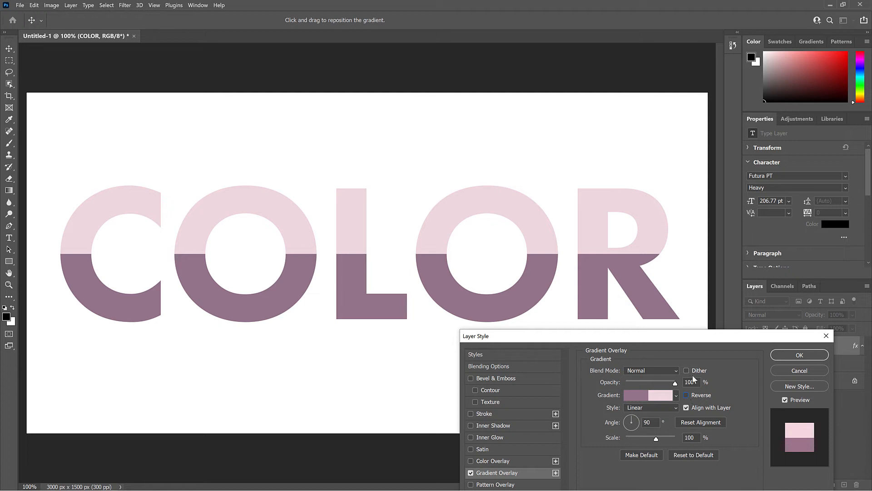
drag(692, 338, 726, 131)
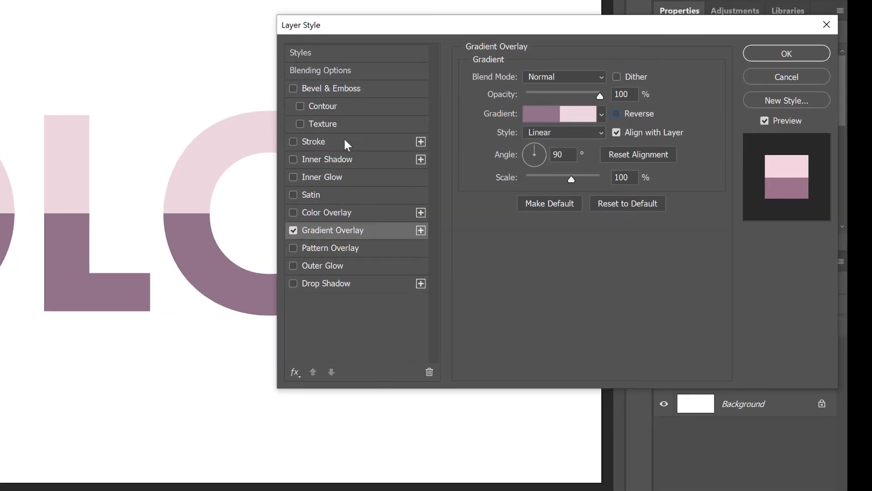
- Add a Stroke to the COLOR layer with a Gradient fill, using the Split color preset reversed
click(345, 140)
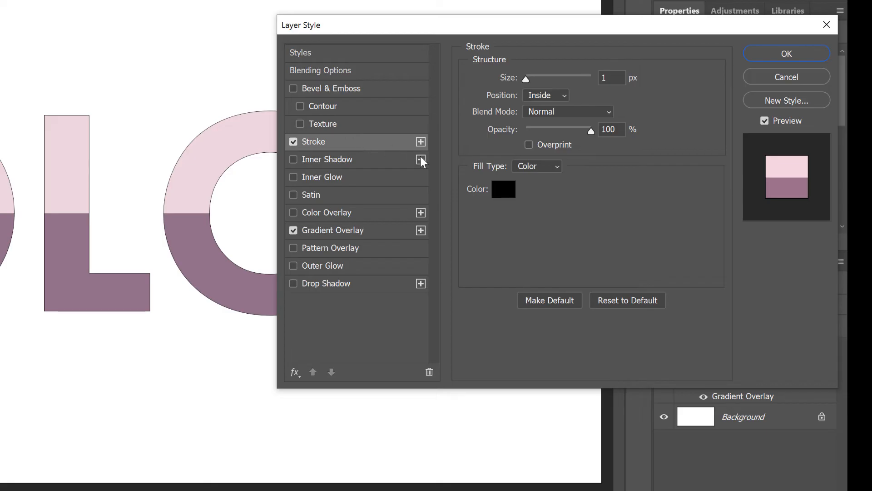
click(555, 166)
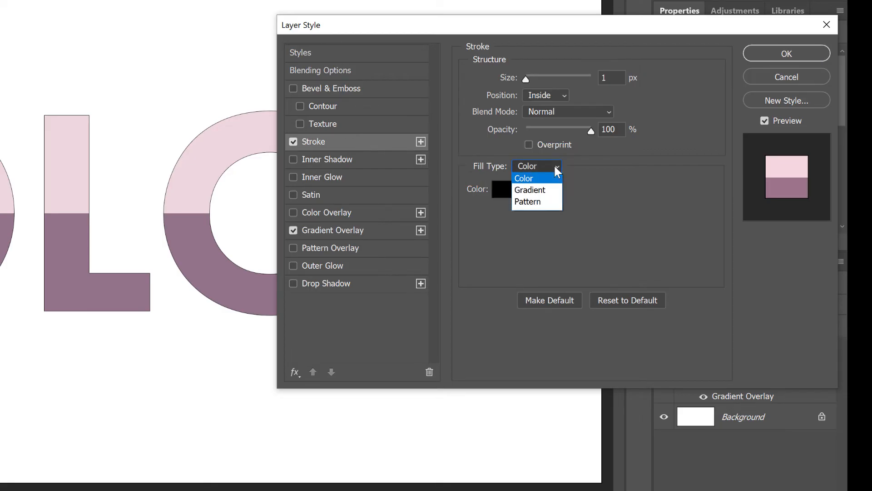
click(554, 191)
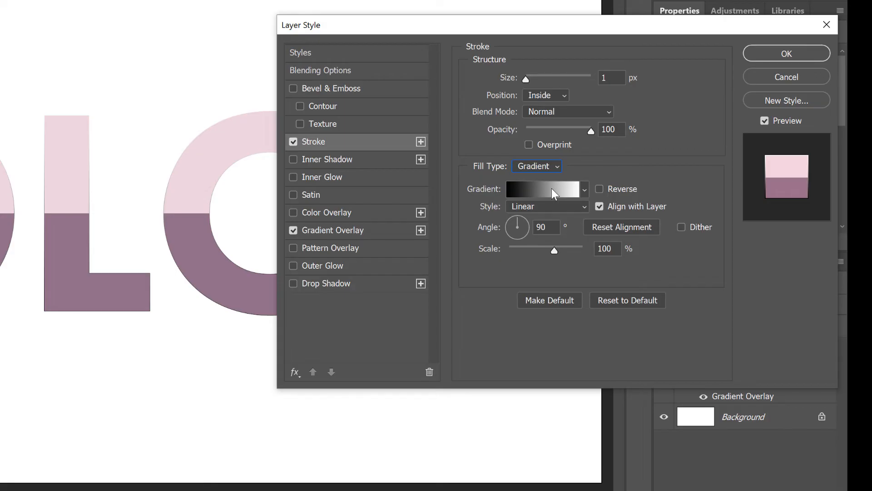
click(585, 190)
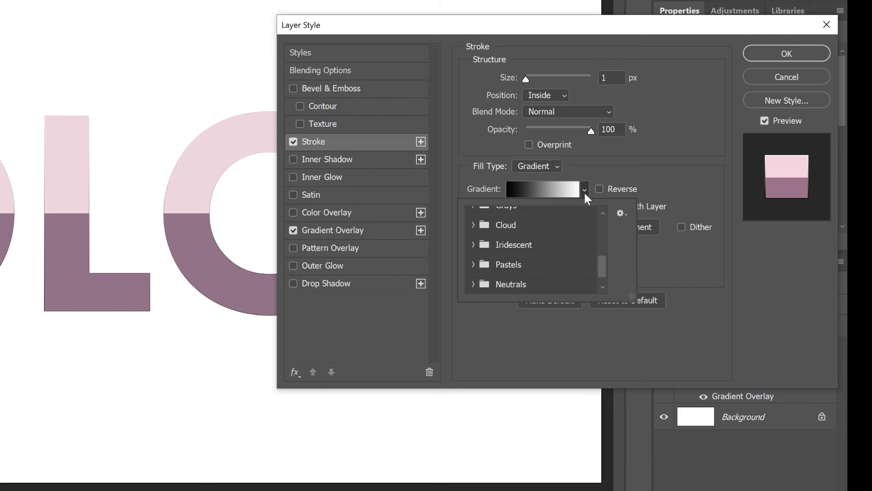
drag(602, 258, 603, 272)
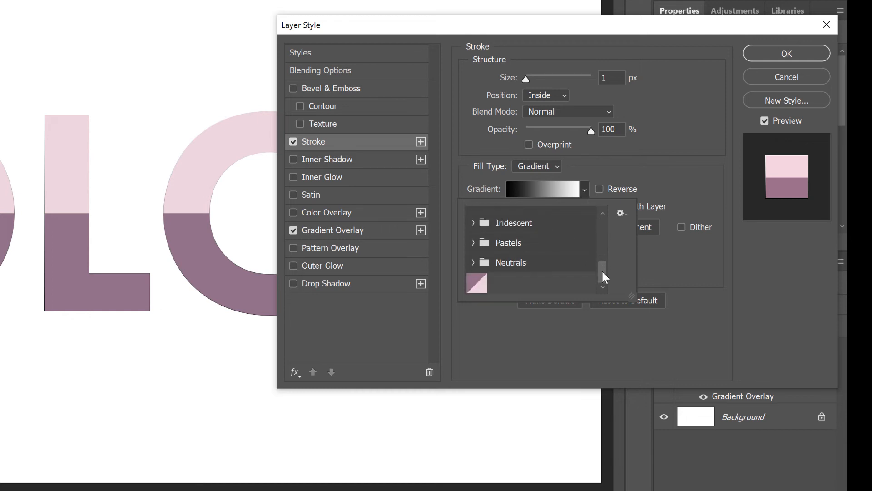
click(478, 284)
double_click(477, 282)
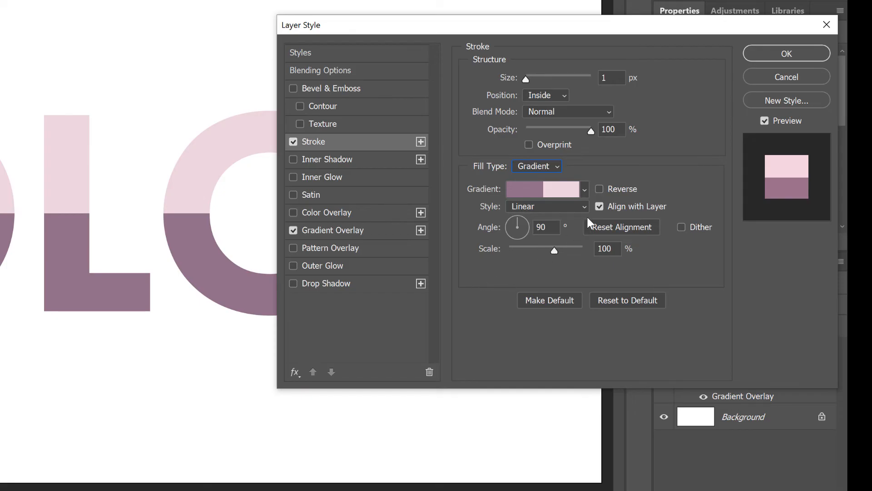
click(600, 189)
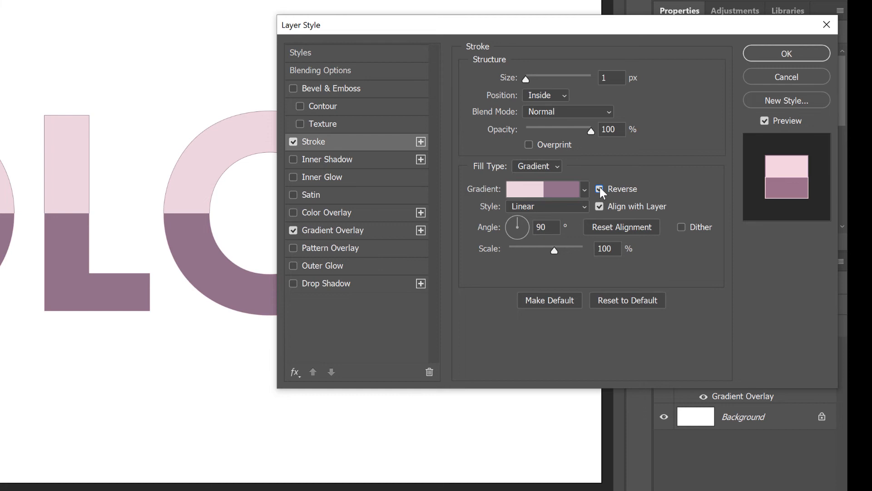
- Position the COLOR layer's gradient stroke outside, set its size to 18 px and apply the layer style
click(564, 94)
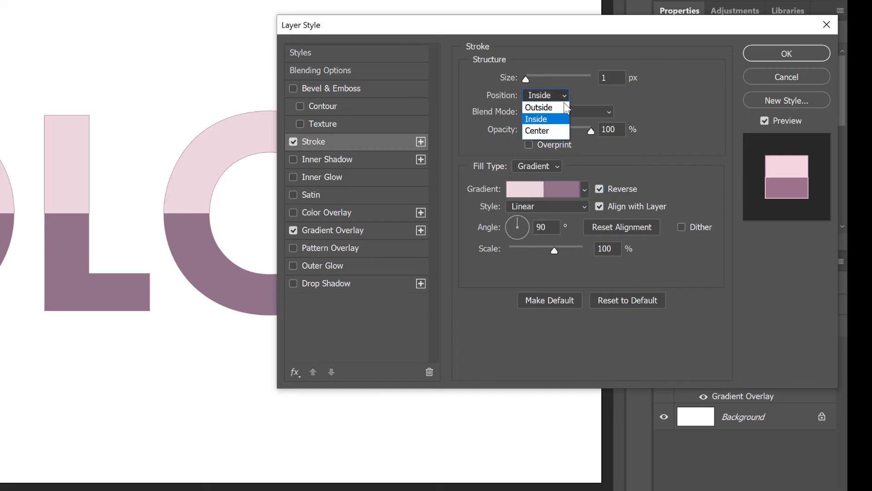
key(Escape)
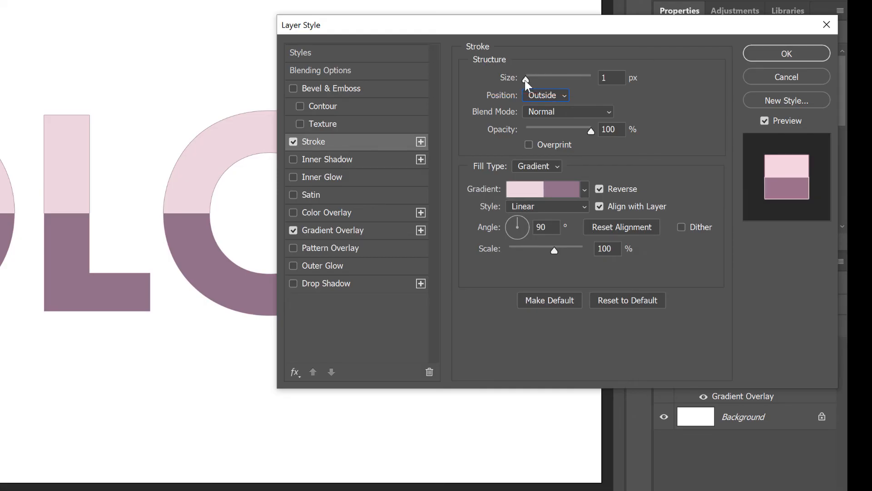
drag(526, 80, 535, 78)
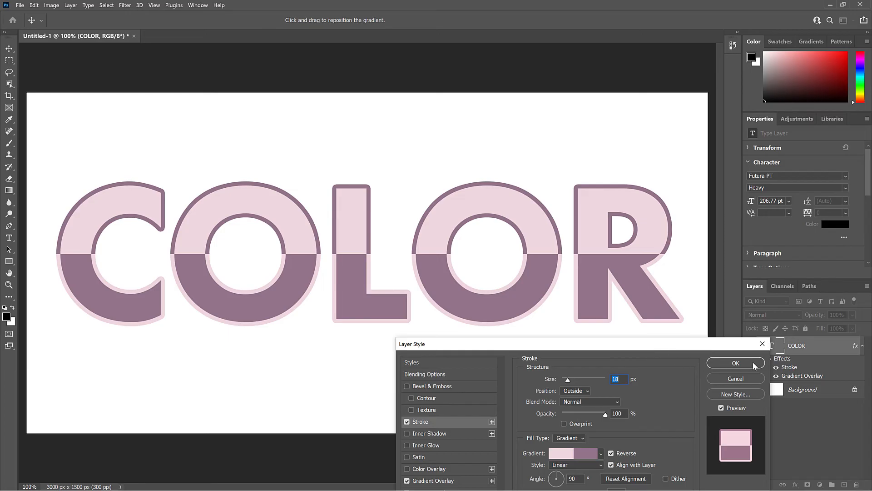
click(735, 363)
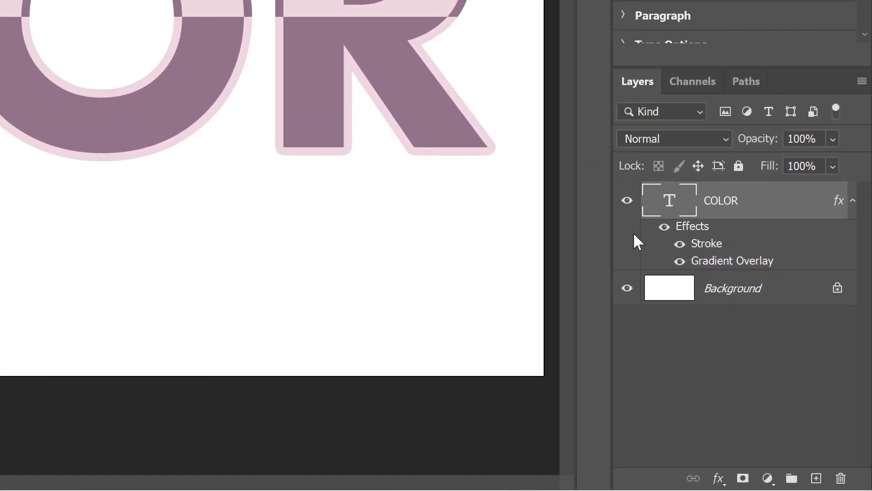
- Hide the COLOR layer's Stroke effect and add a Gradient fill layer directly above the Background layer
click(680, 245)
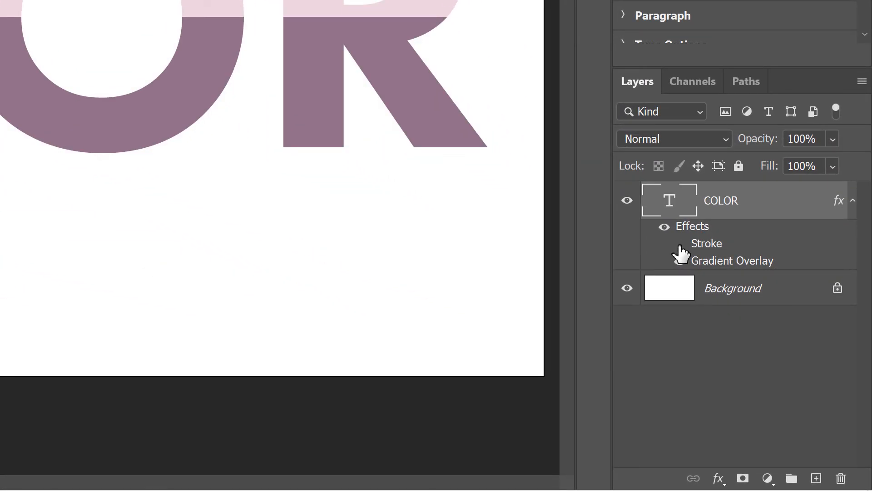
click(787, 290)
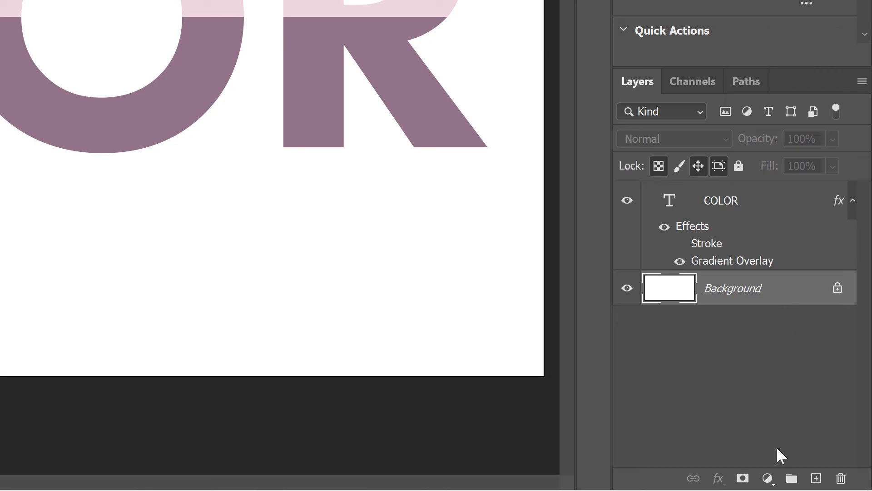
click(767, 478)
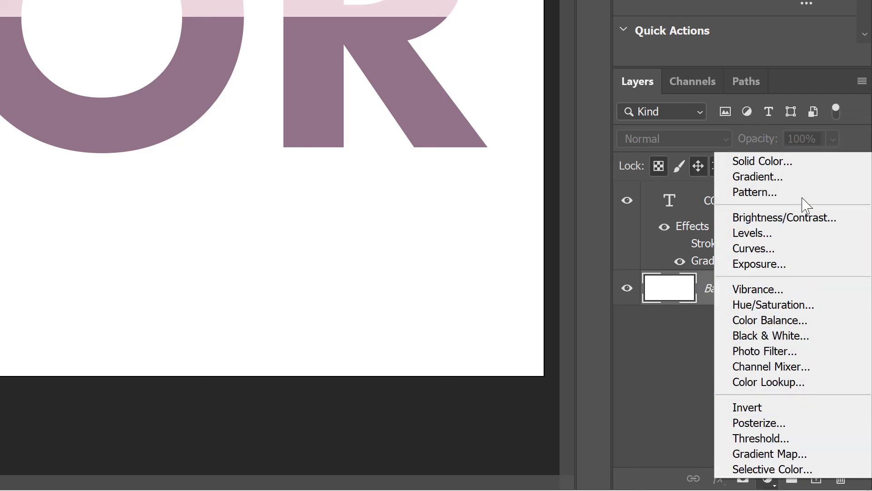
click(803, 178)
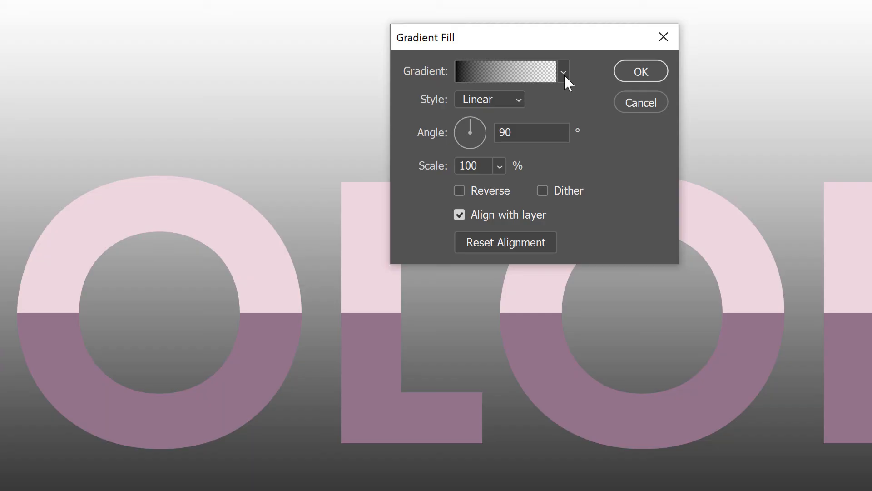
- Give the background gradient fill the purple and light pink Split color preset, reversed, and apply it
click(563, 73)
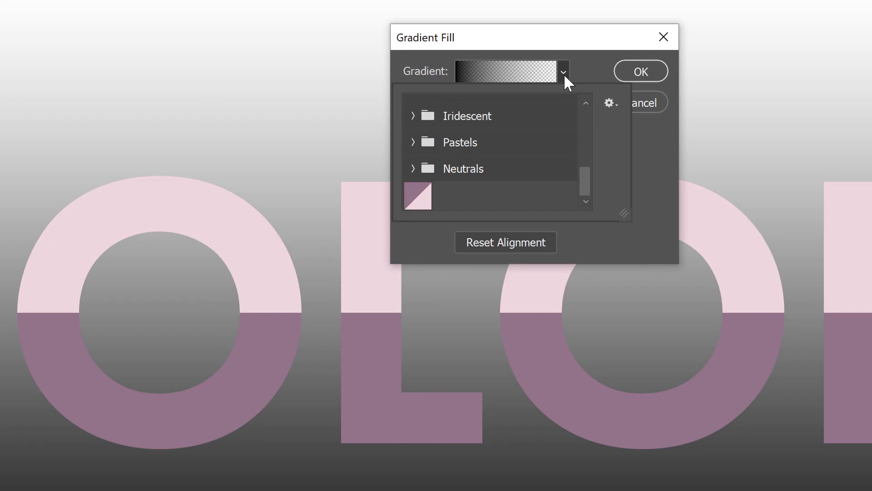
double_click(421, 197)
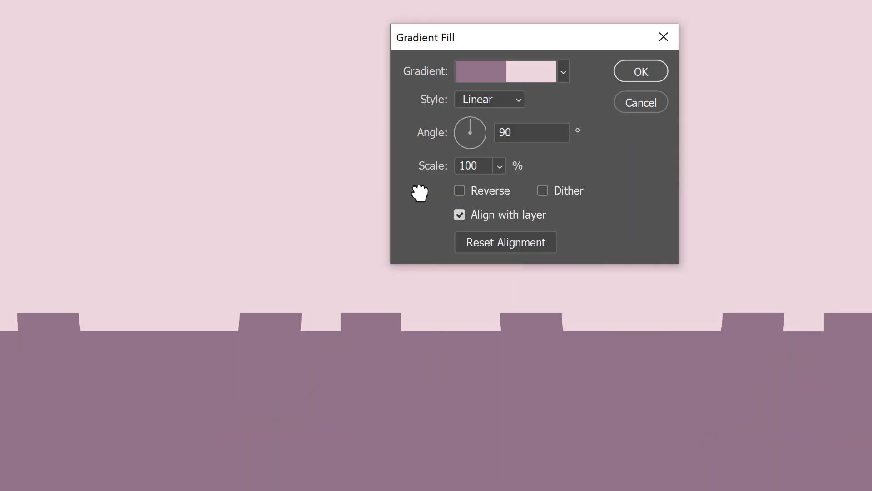
click(460, 190)
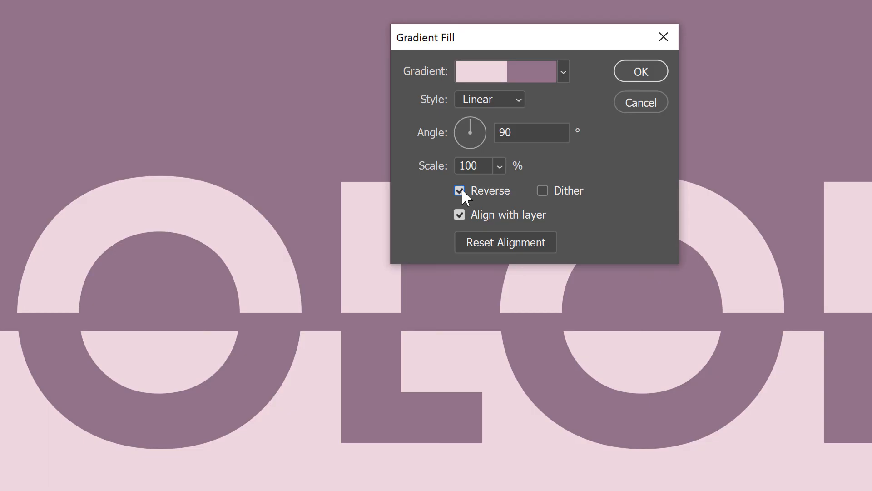
click(655, 71)
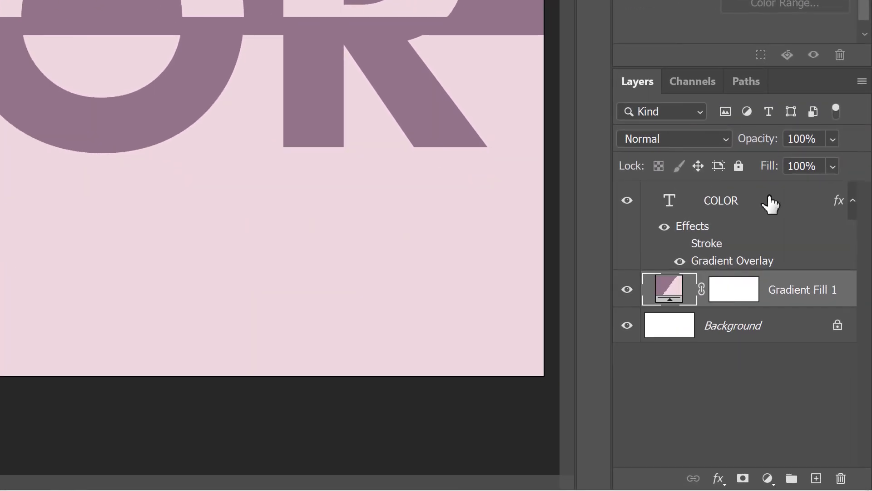
- Centre the COLOR text layer vertically on the whole canvas using a full-canvas selection, and deselect
click(770, 203)
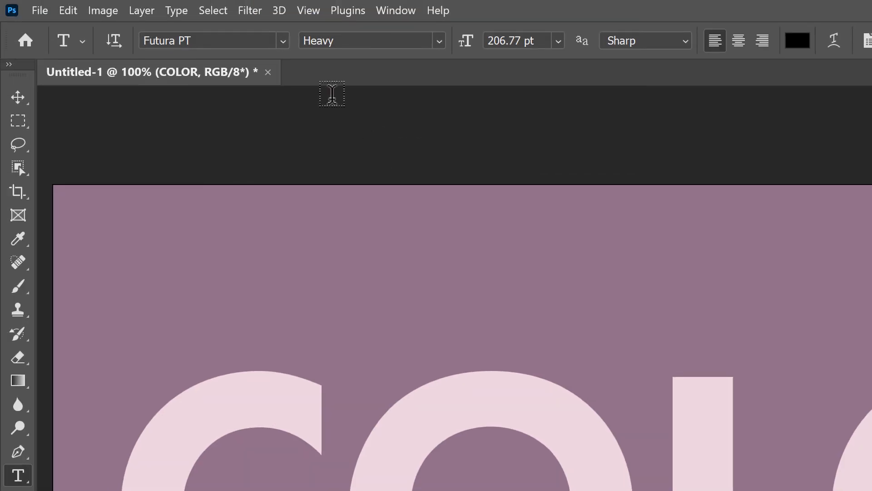
click(222, 12)
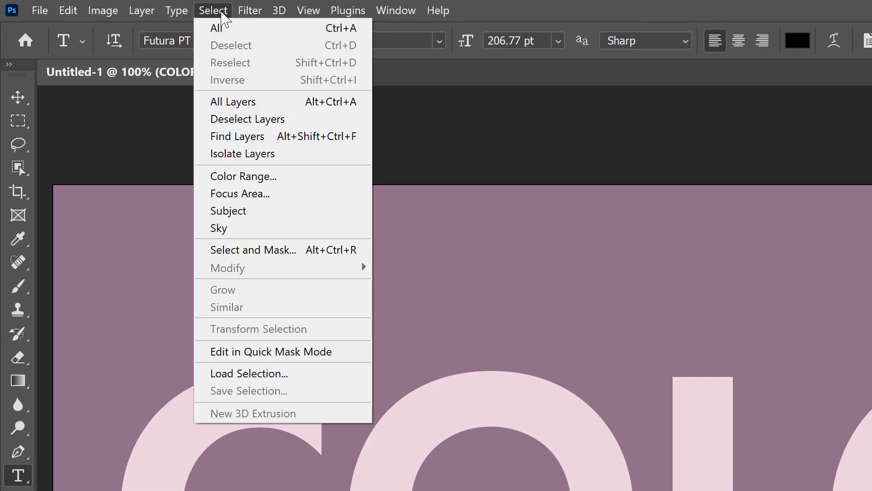
click(225, 28)
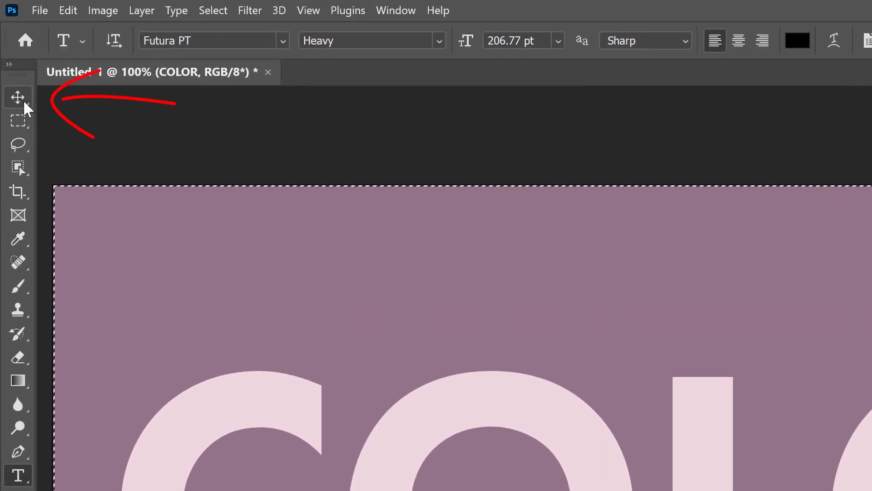
click(23, 99)
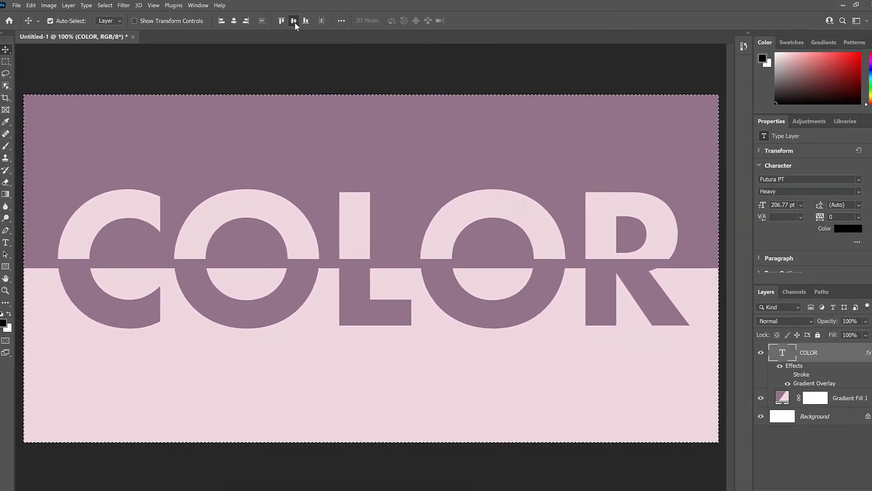
click(294, 21)
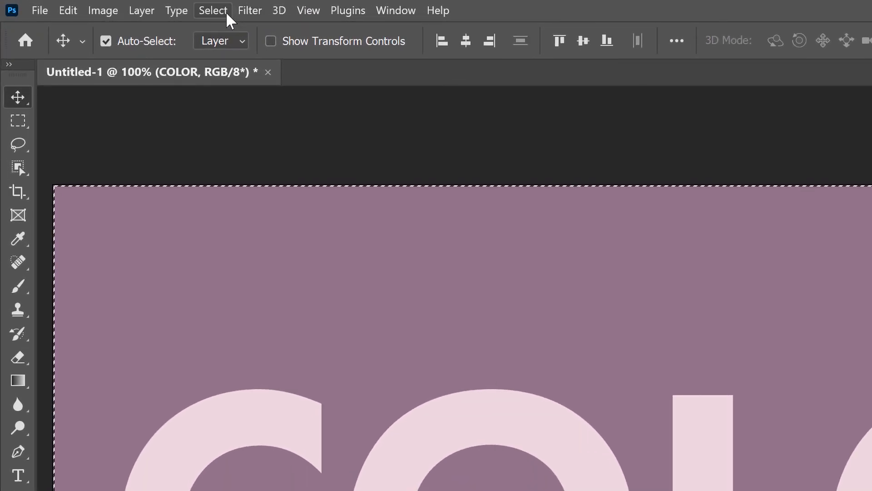
click(225, 12)
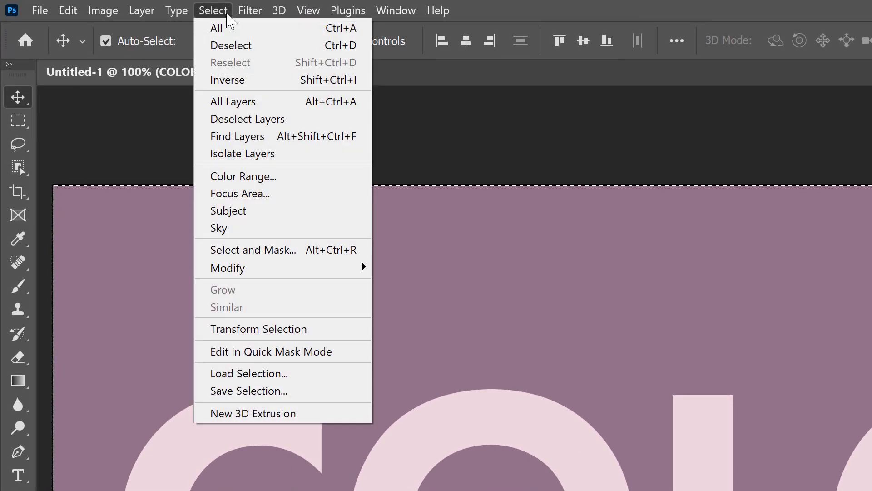
click(267, 47)
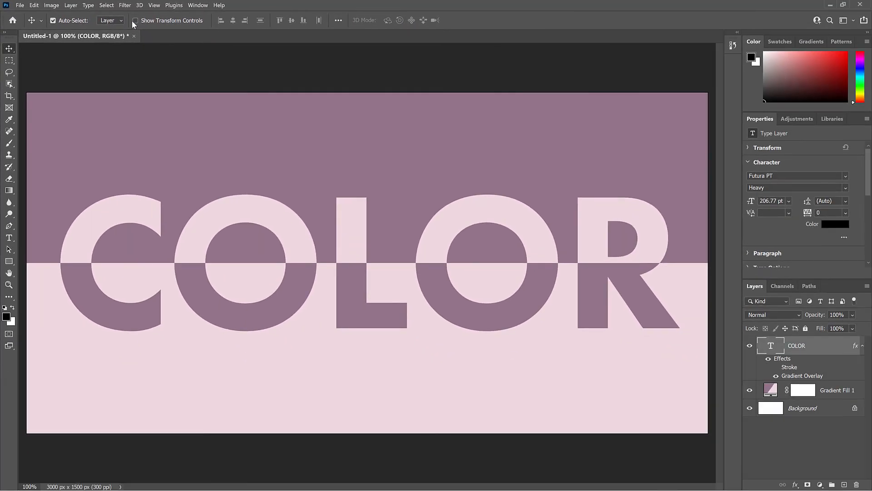